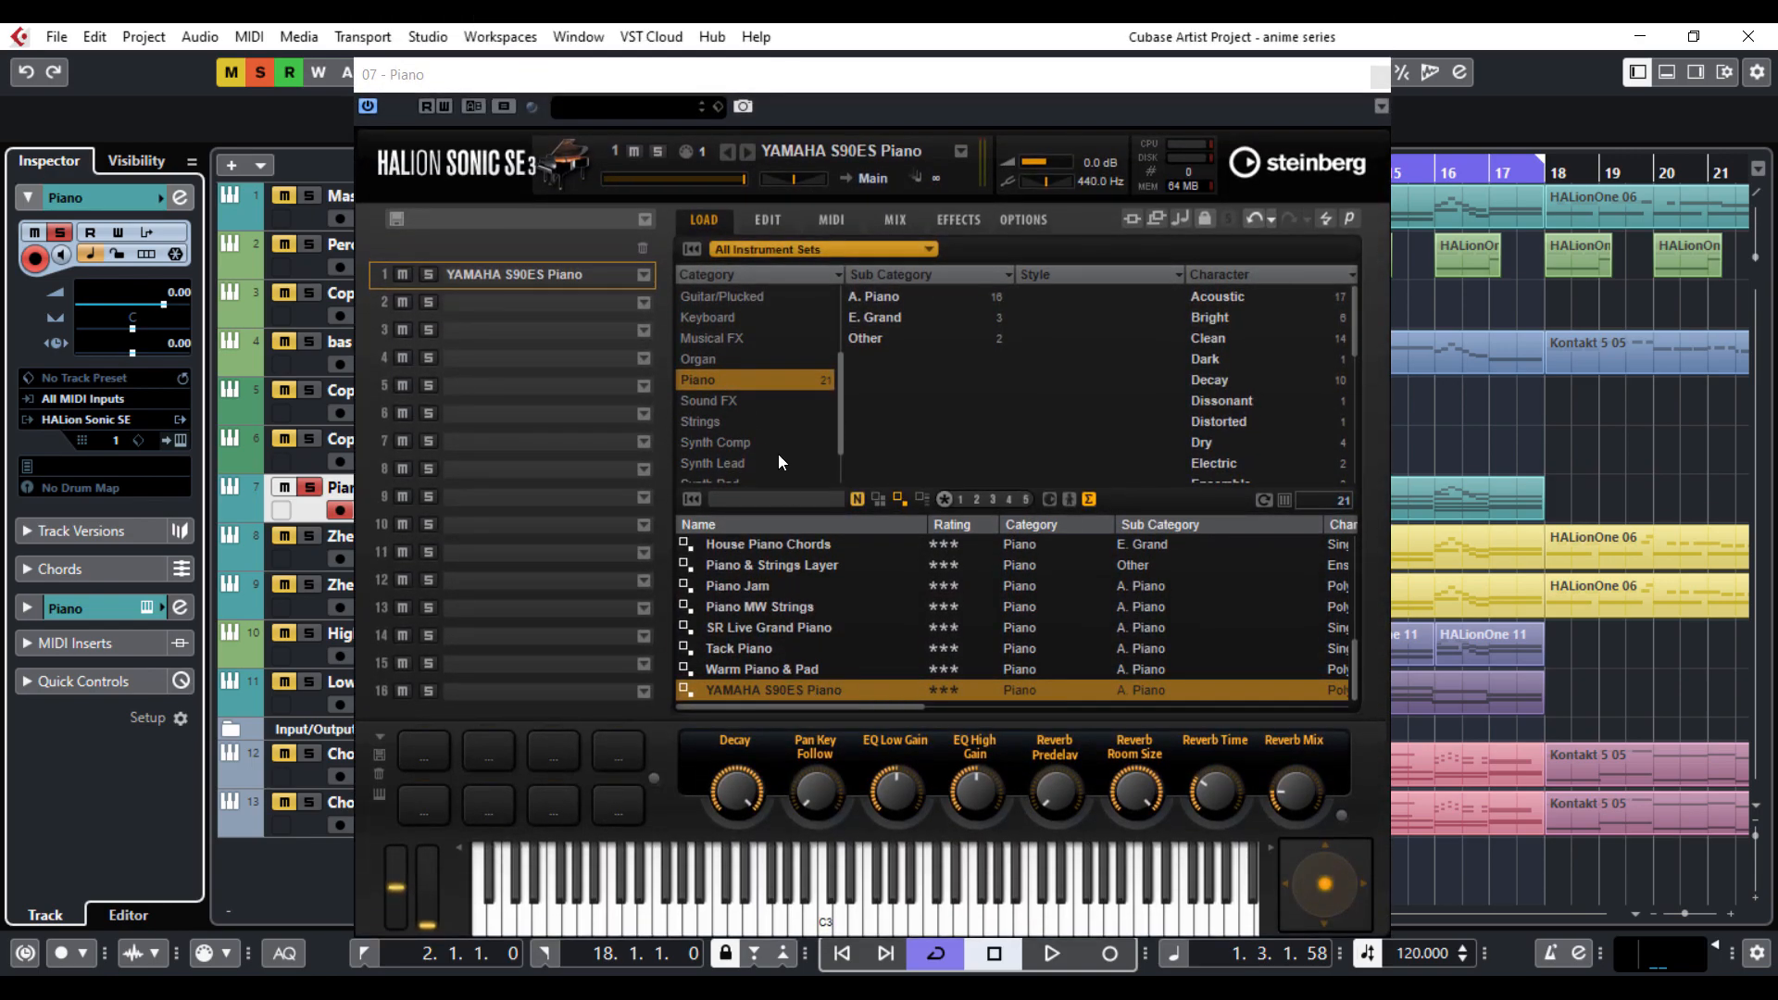
Step: View the sound parameters of the YAMAHA S90ES Piano in HALion Sonic SE and close the instrument
left_click(758, 222)
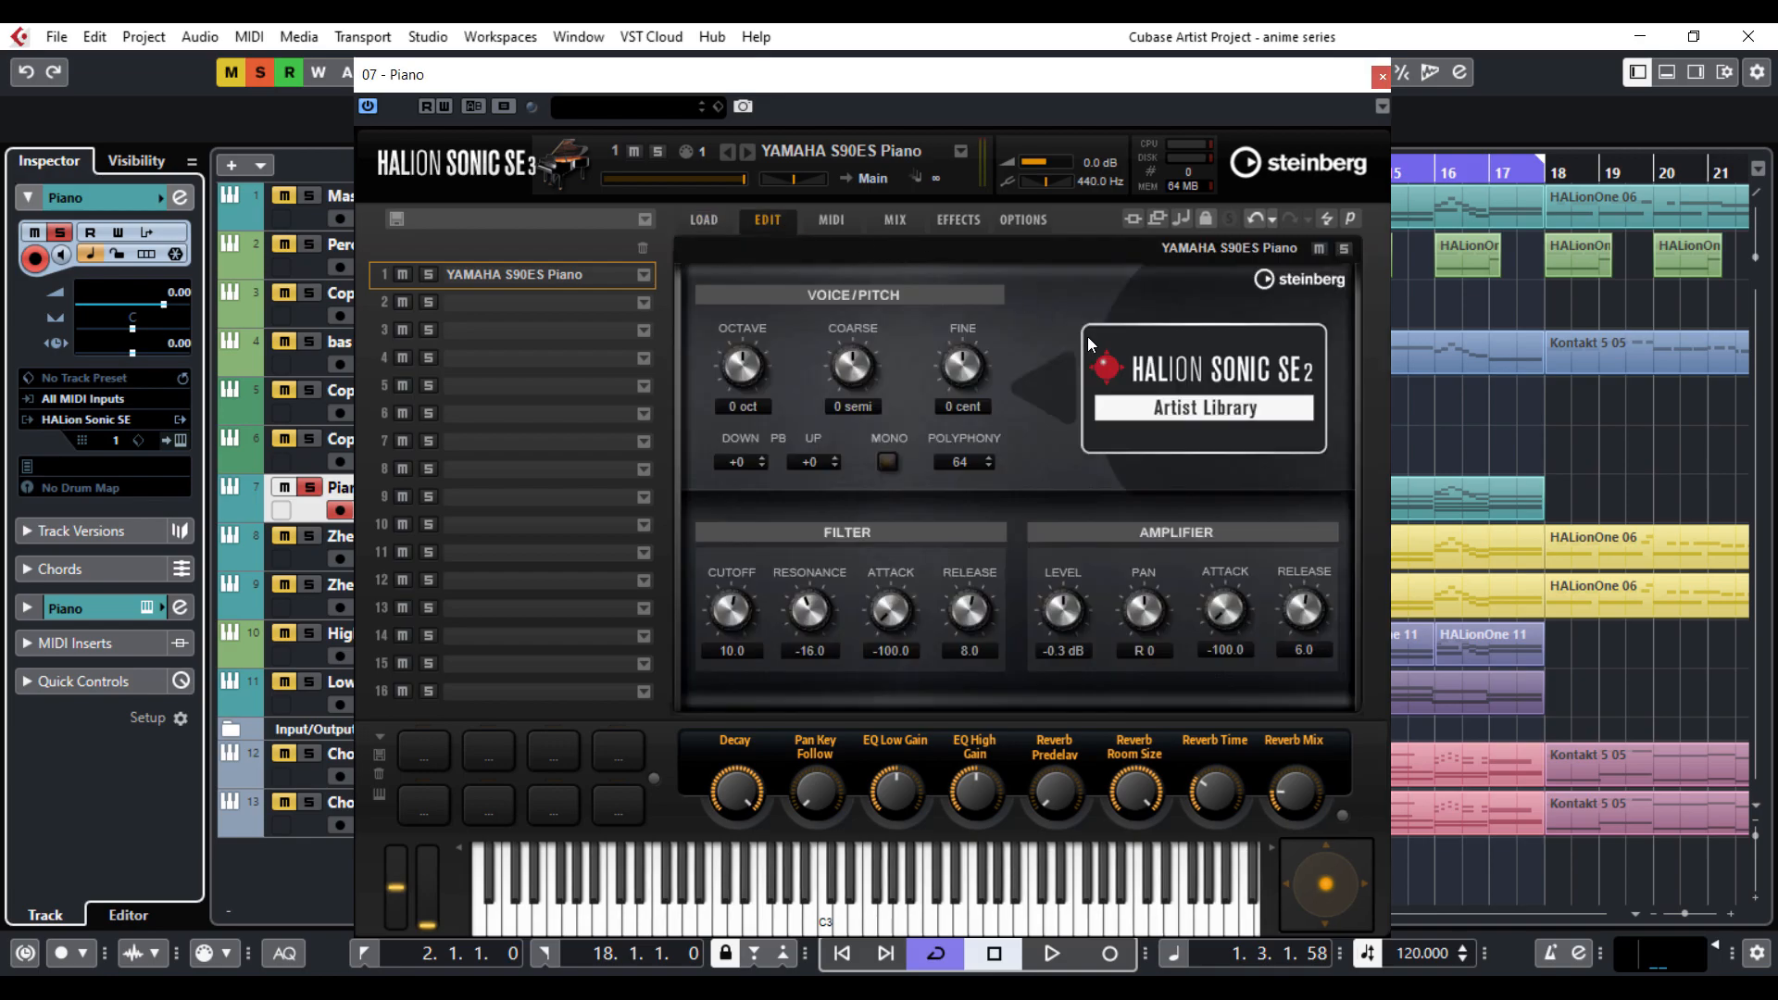
key("Escape")
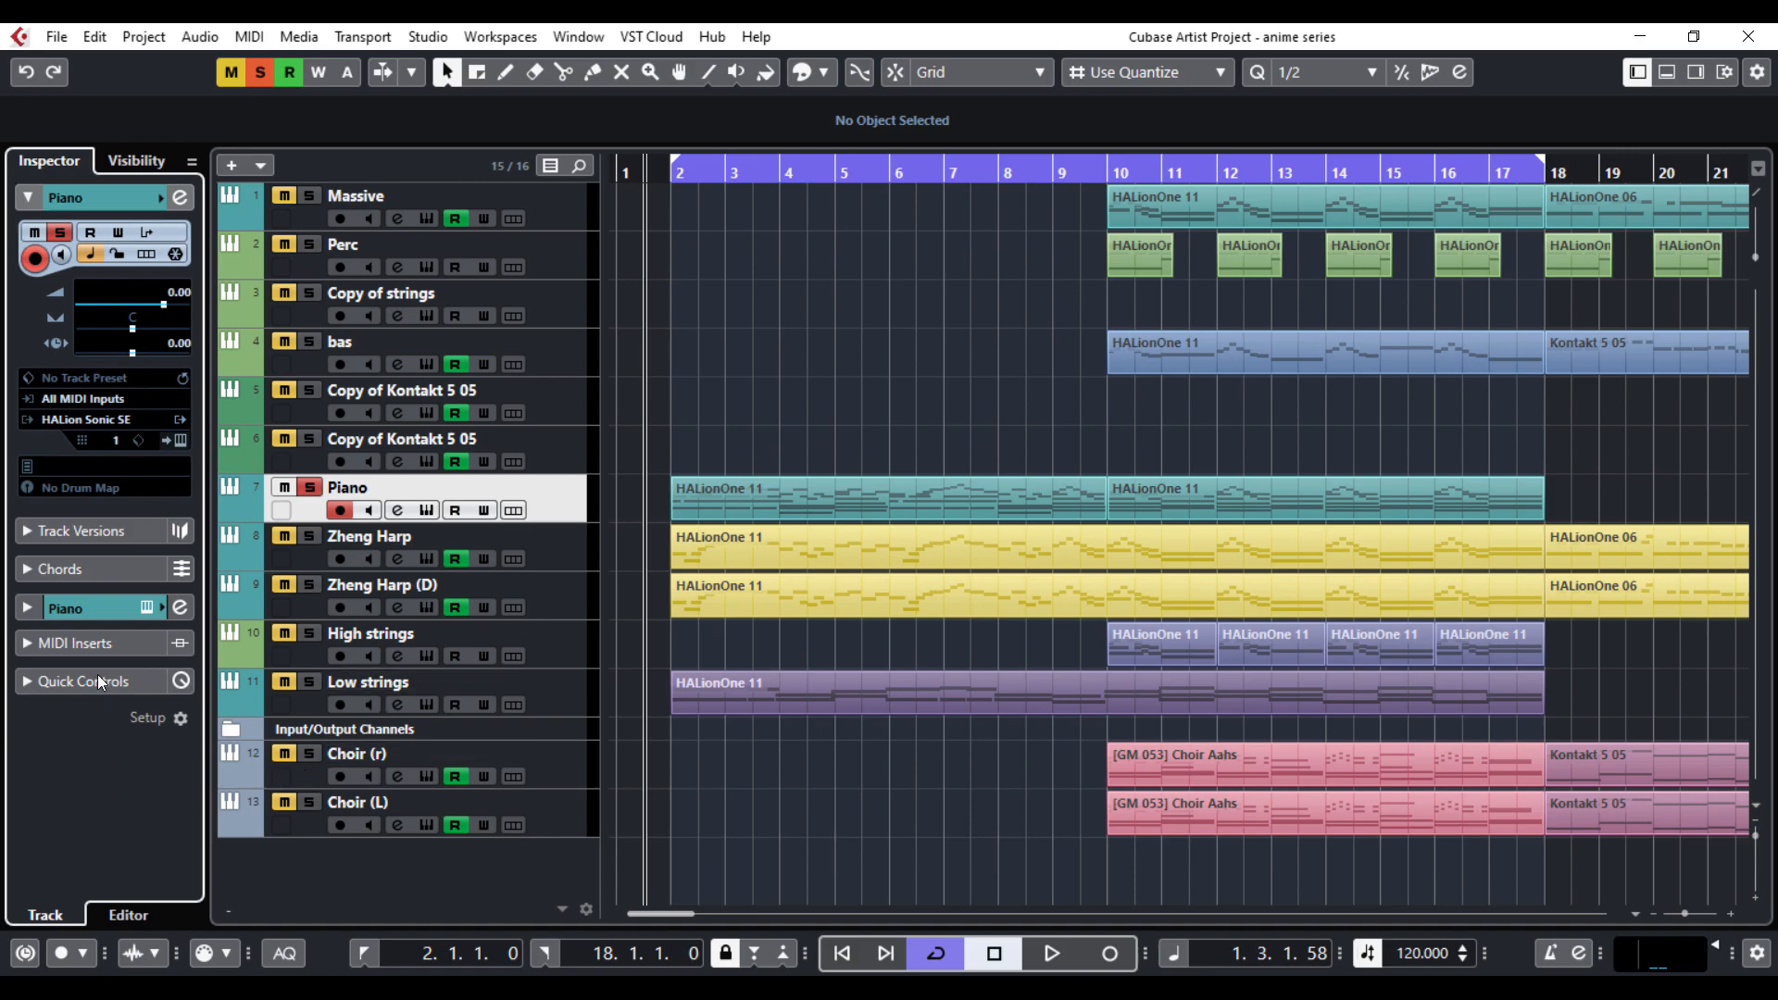
Step: Insert StudioEQ in the first audio insert slot of the Piano track and load its Piano preset
left_click(91, 607)
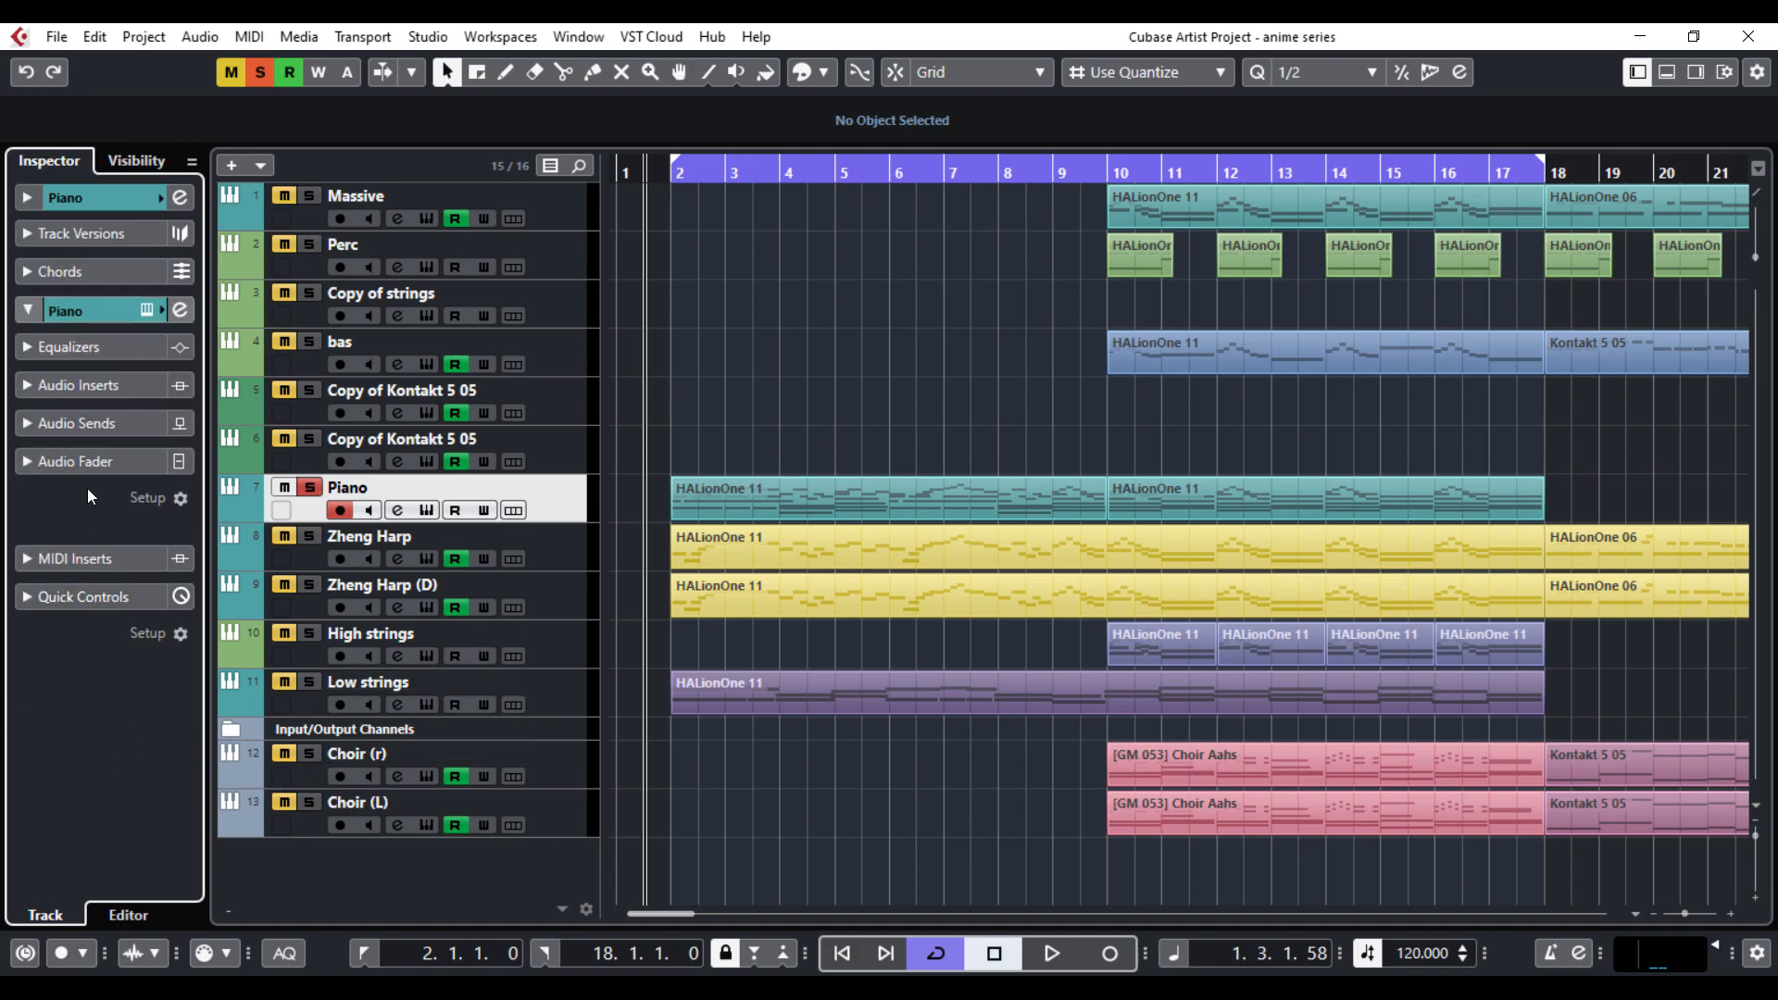
left_click(123, 394)
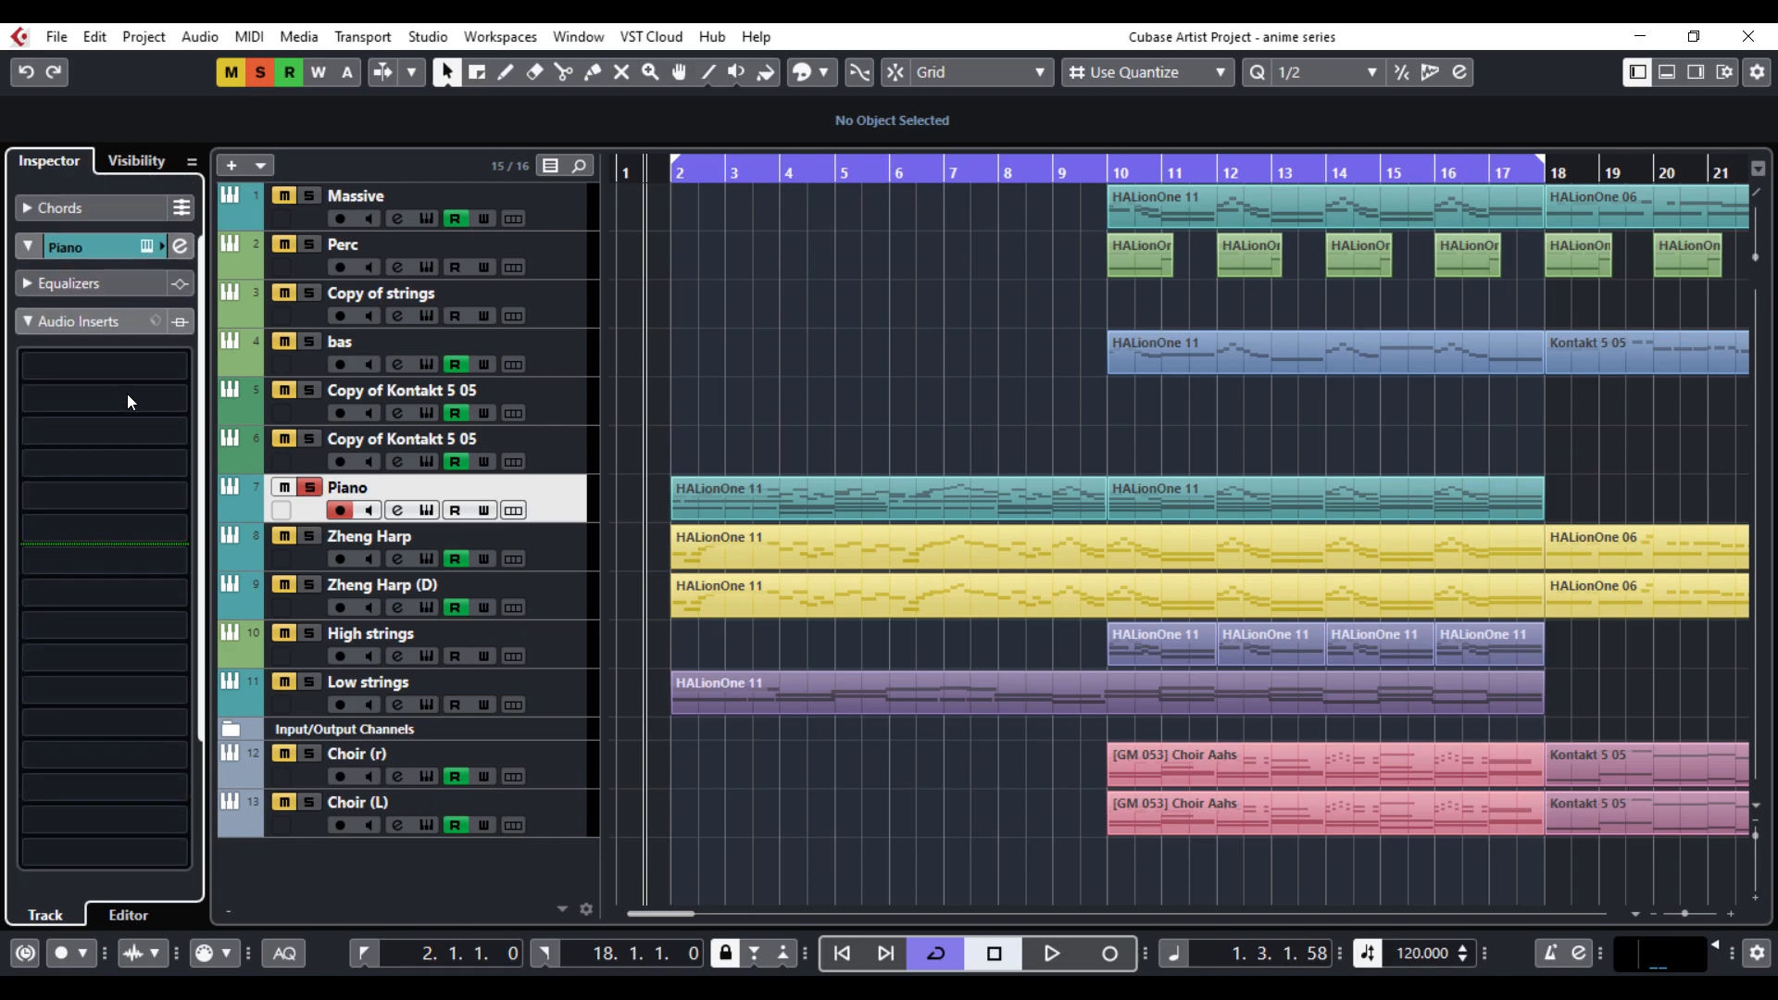
left_click(177, 368)
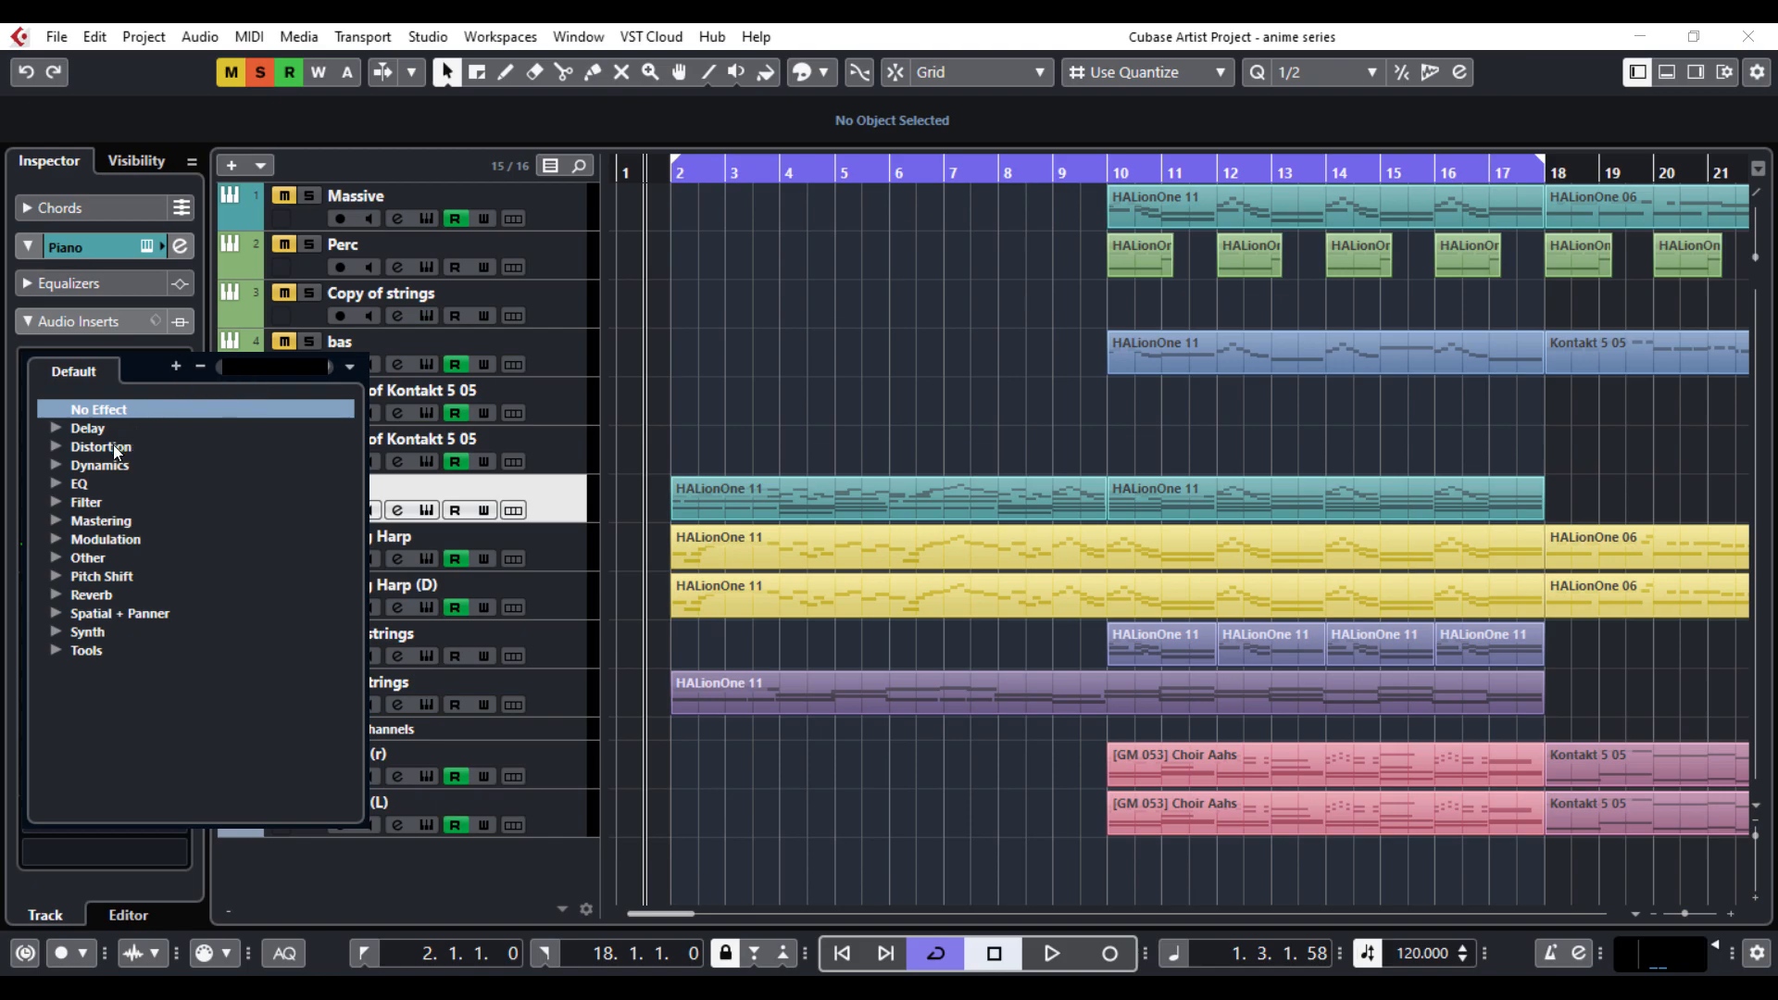
left_click(56, 484)
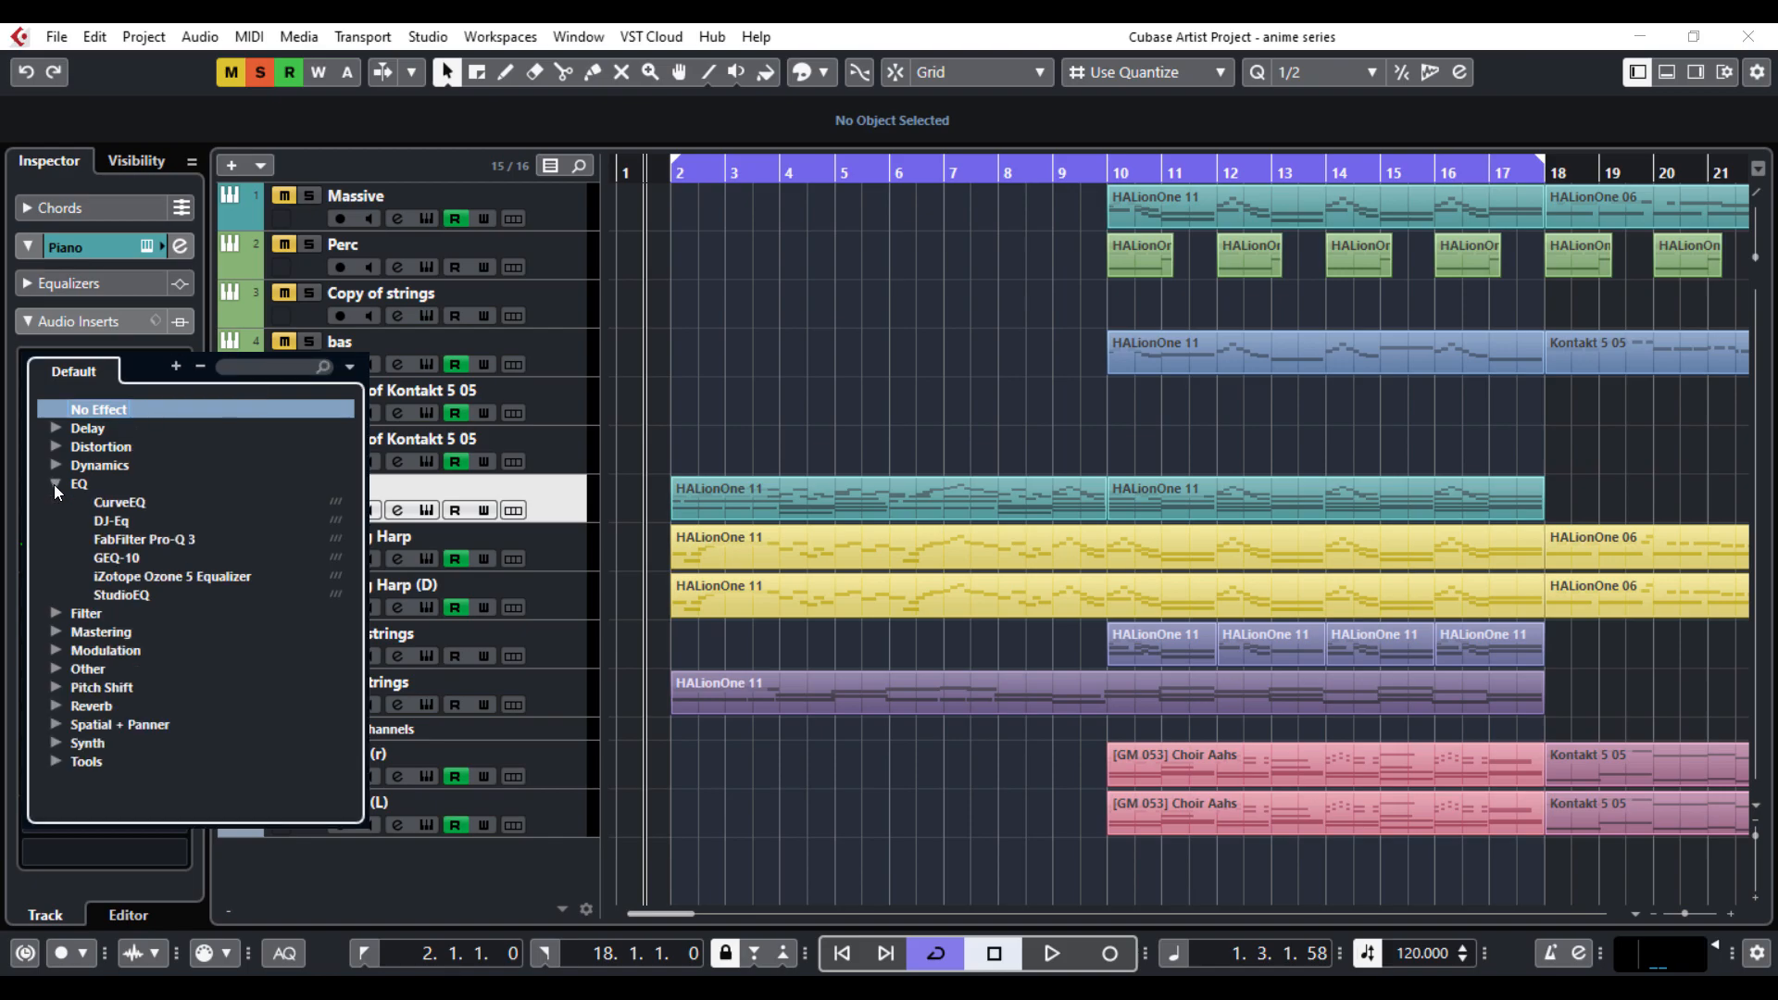
left_click(131, 595)
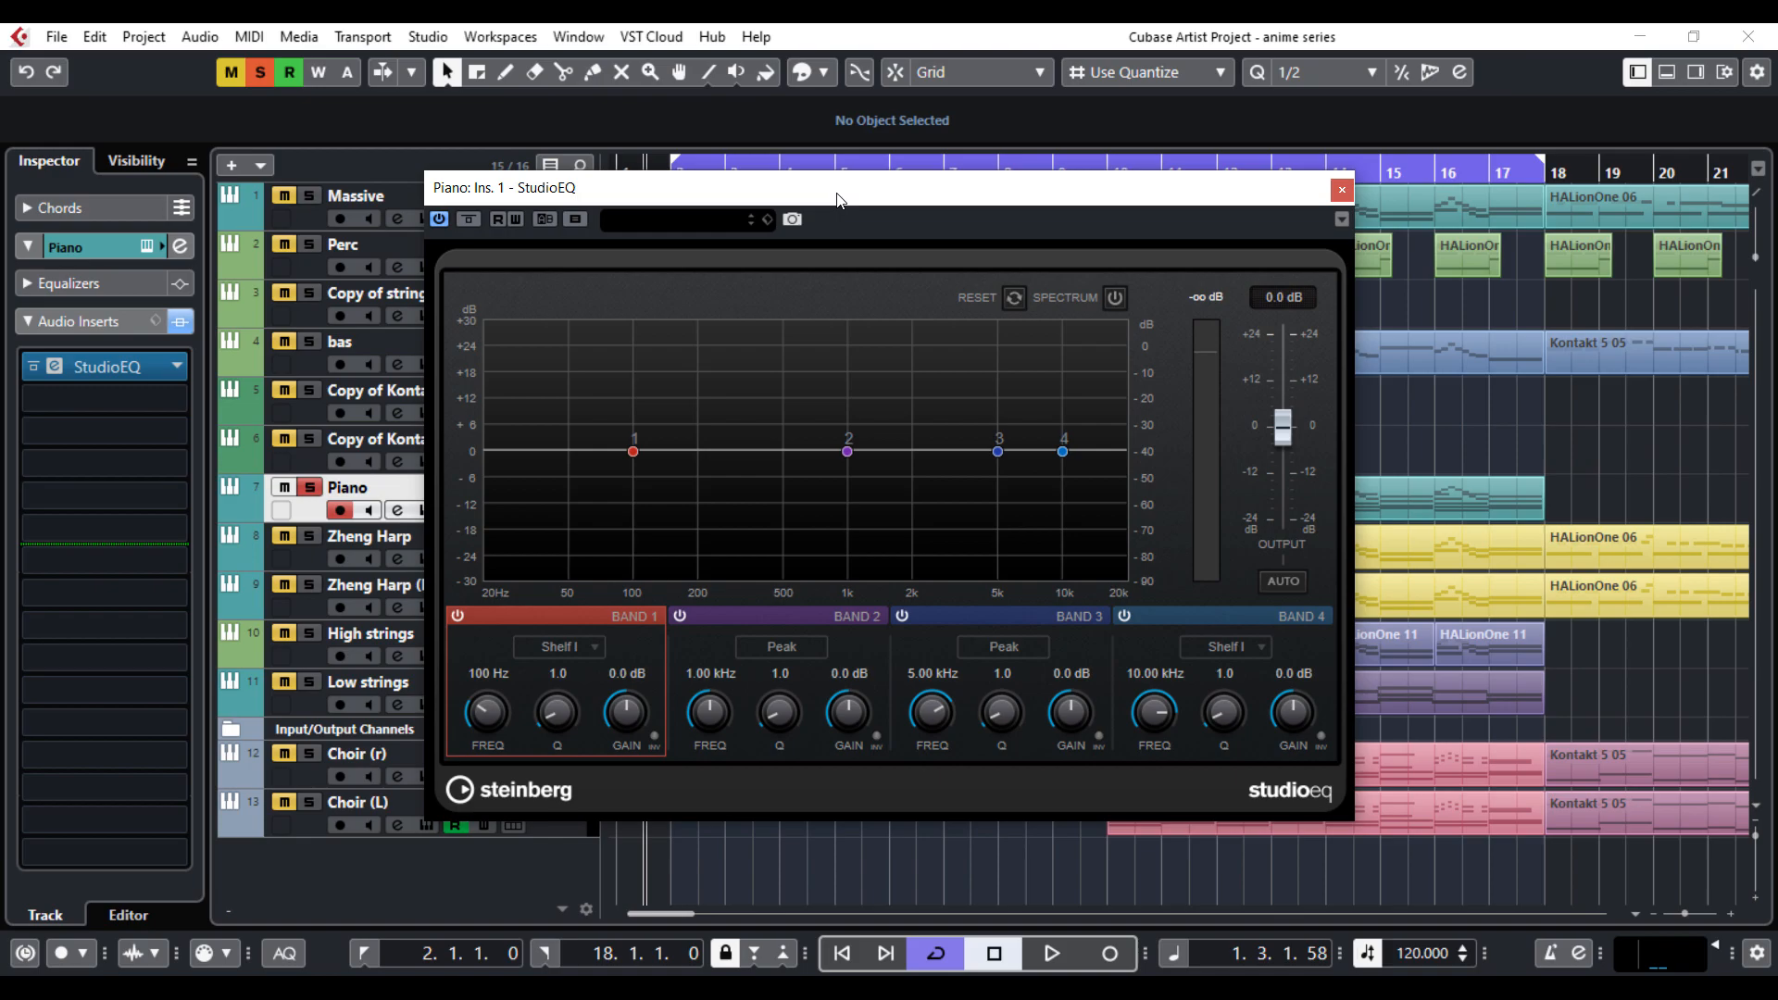
left_click(687, 220)
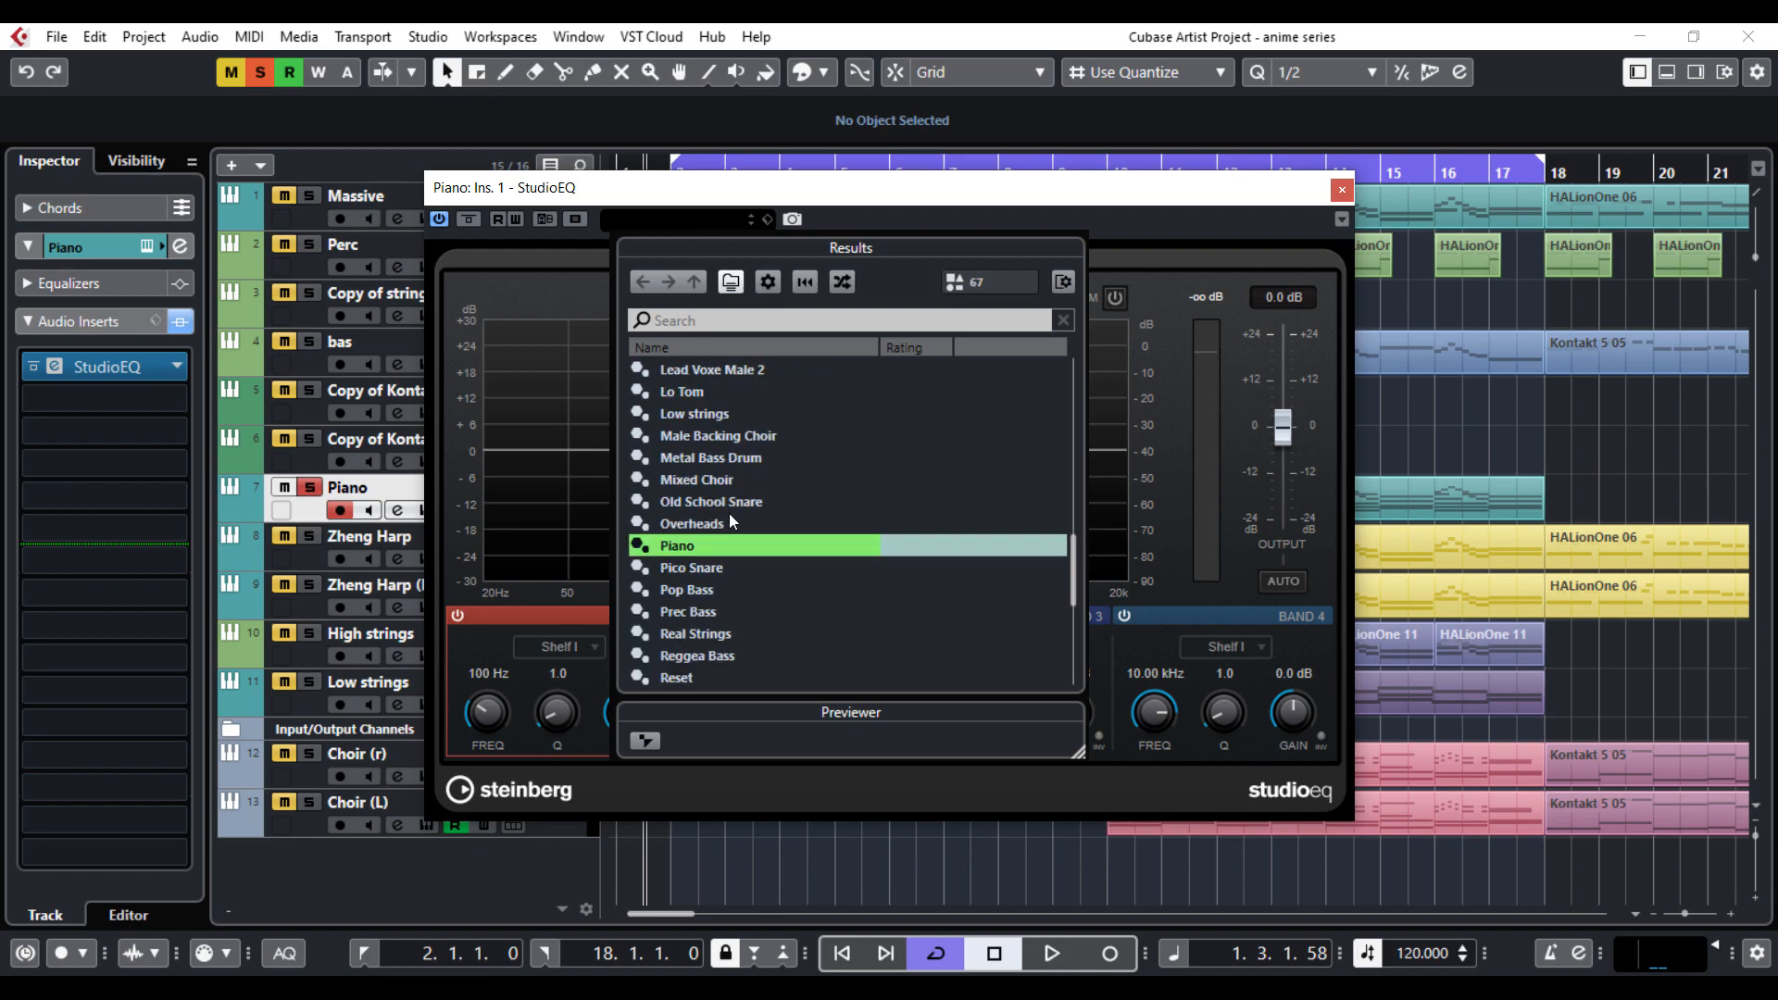
double_click(670, 546)
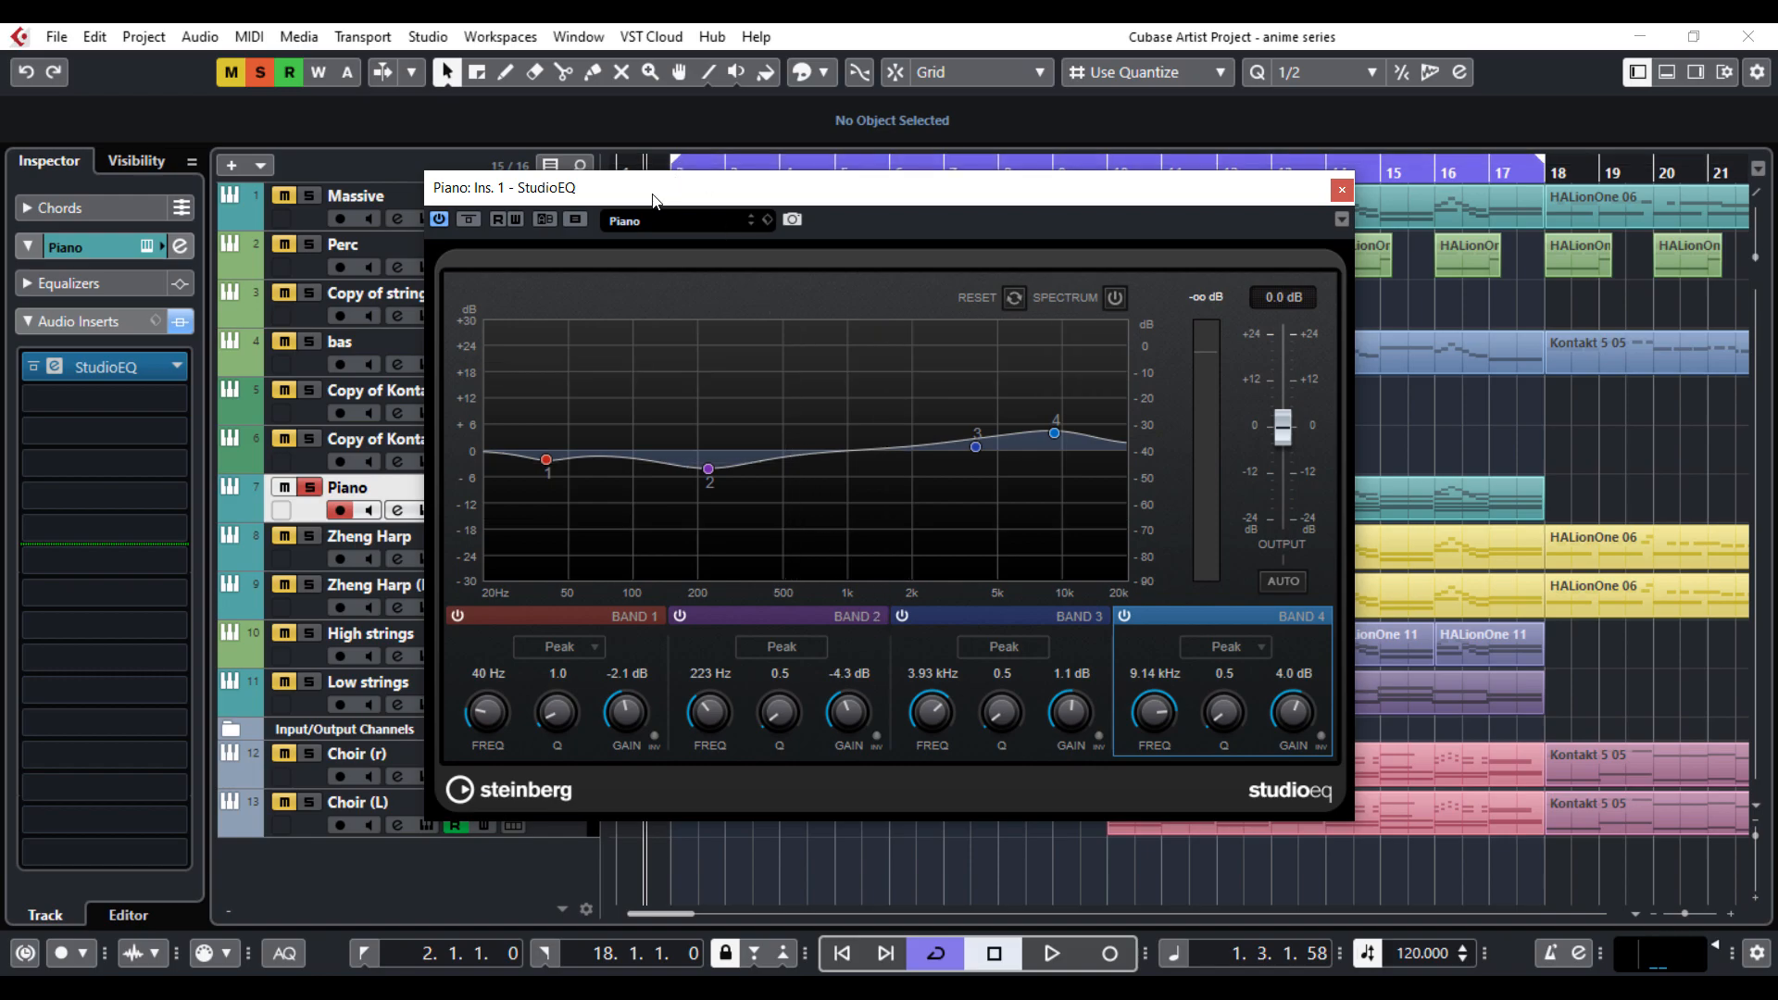
Step: Play the project with the piano's StudioEQ bypassed, and re-enable the equalizer to compare the sound
left_click(468, 220)
key("space")
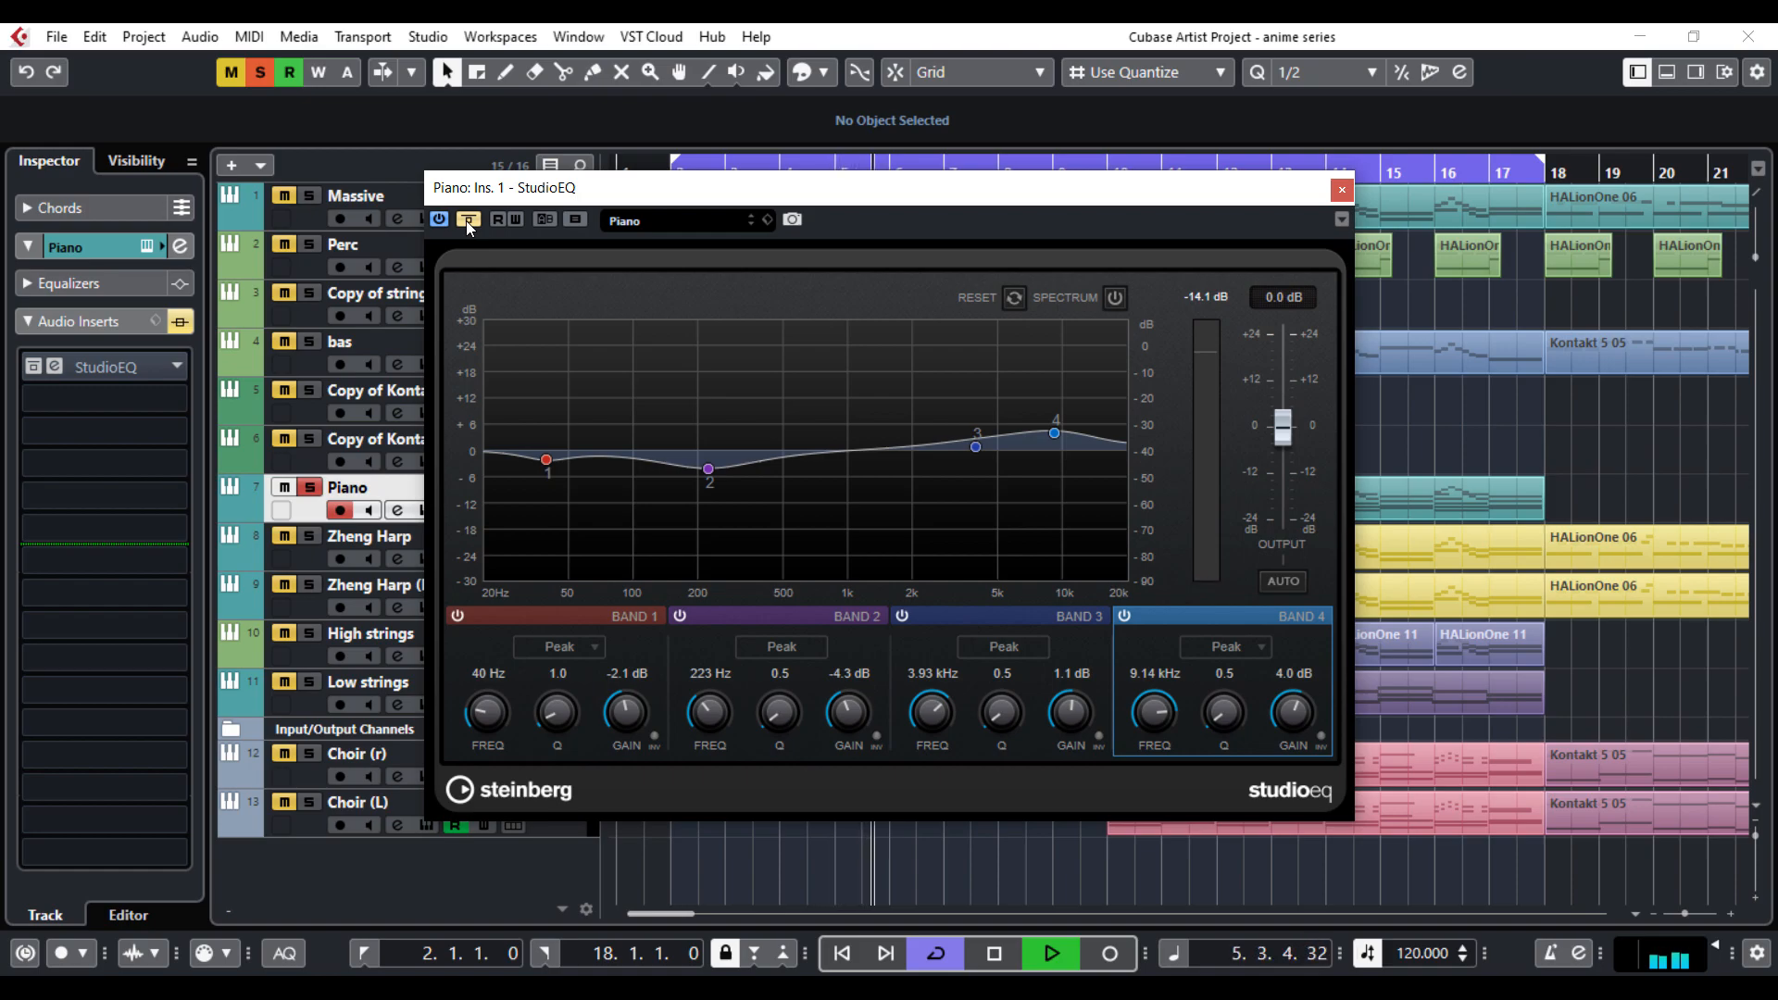
left_click(466, 222)
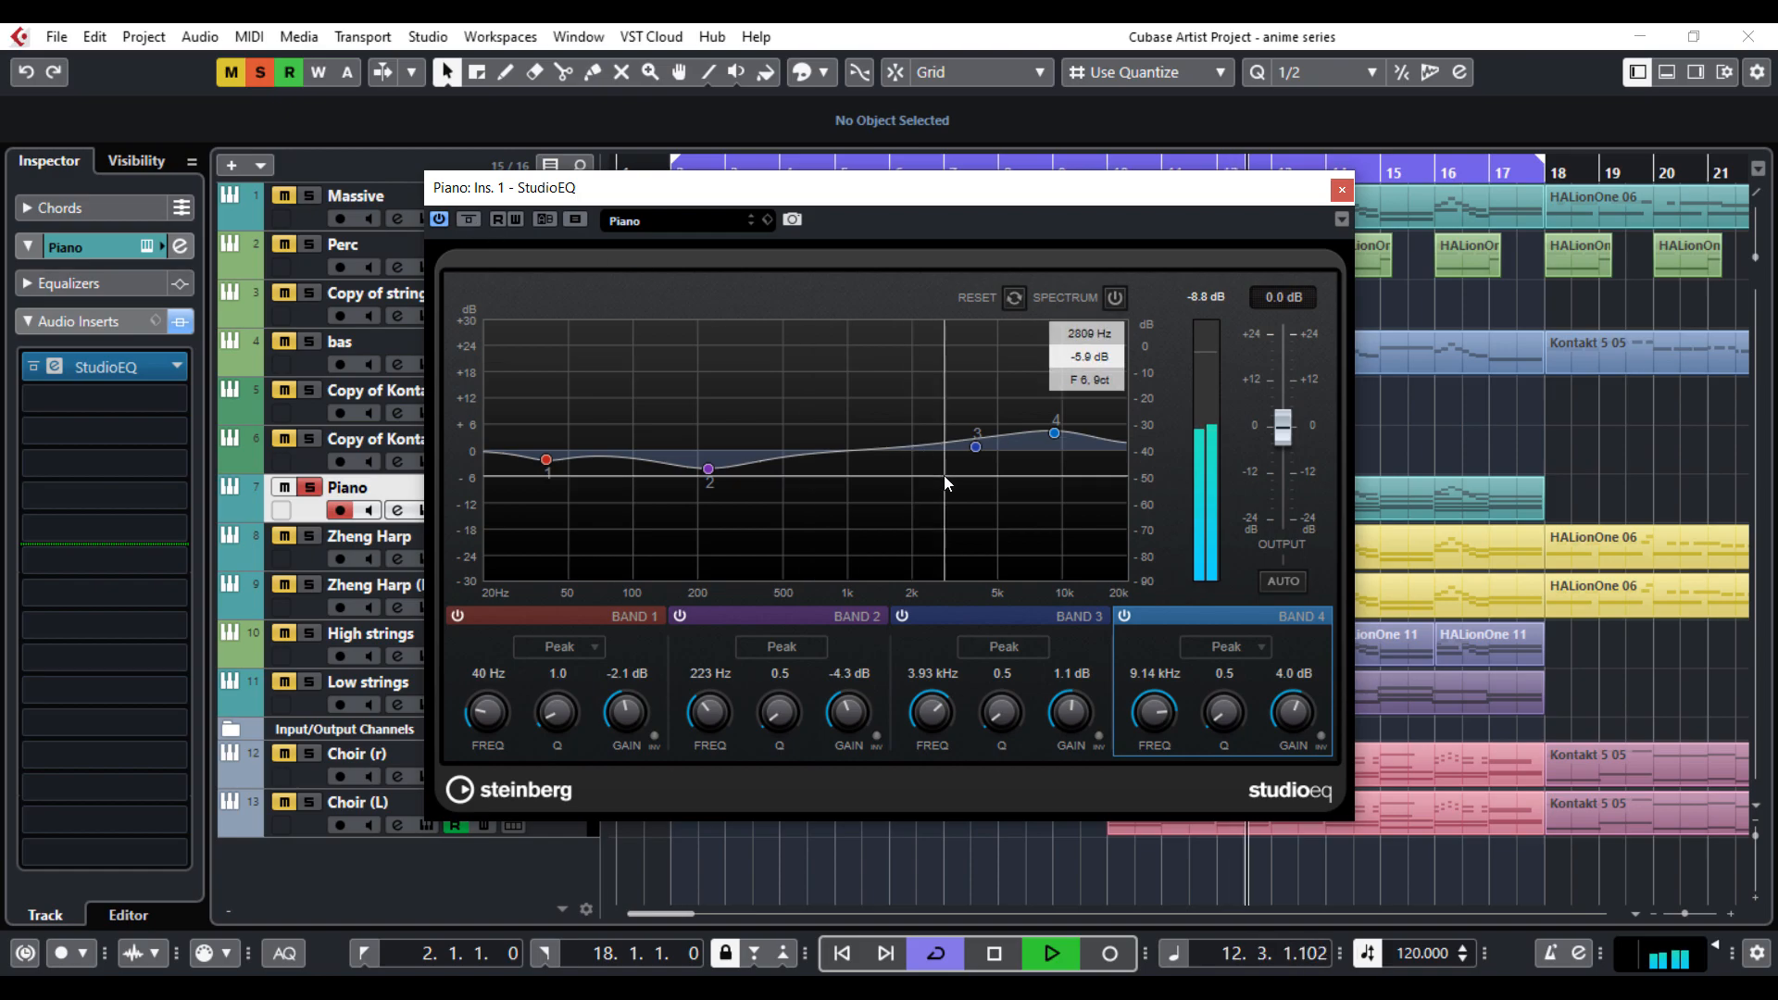
Step: Try the Piano EQ with band 3 at about 3.14 kHz, 0.5 dB and band 2 at about 217 Hz, -4.0 dB
mouse_move(977, 445)
left_mouse_down()
mouse_move(968, 469)
mouse_move(956, 450)
left_mouse_up()
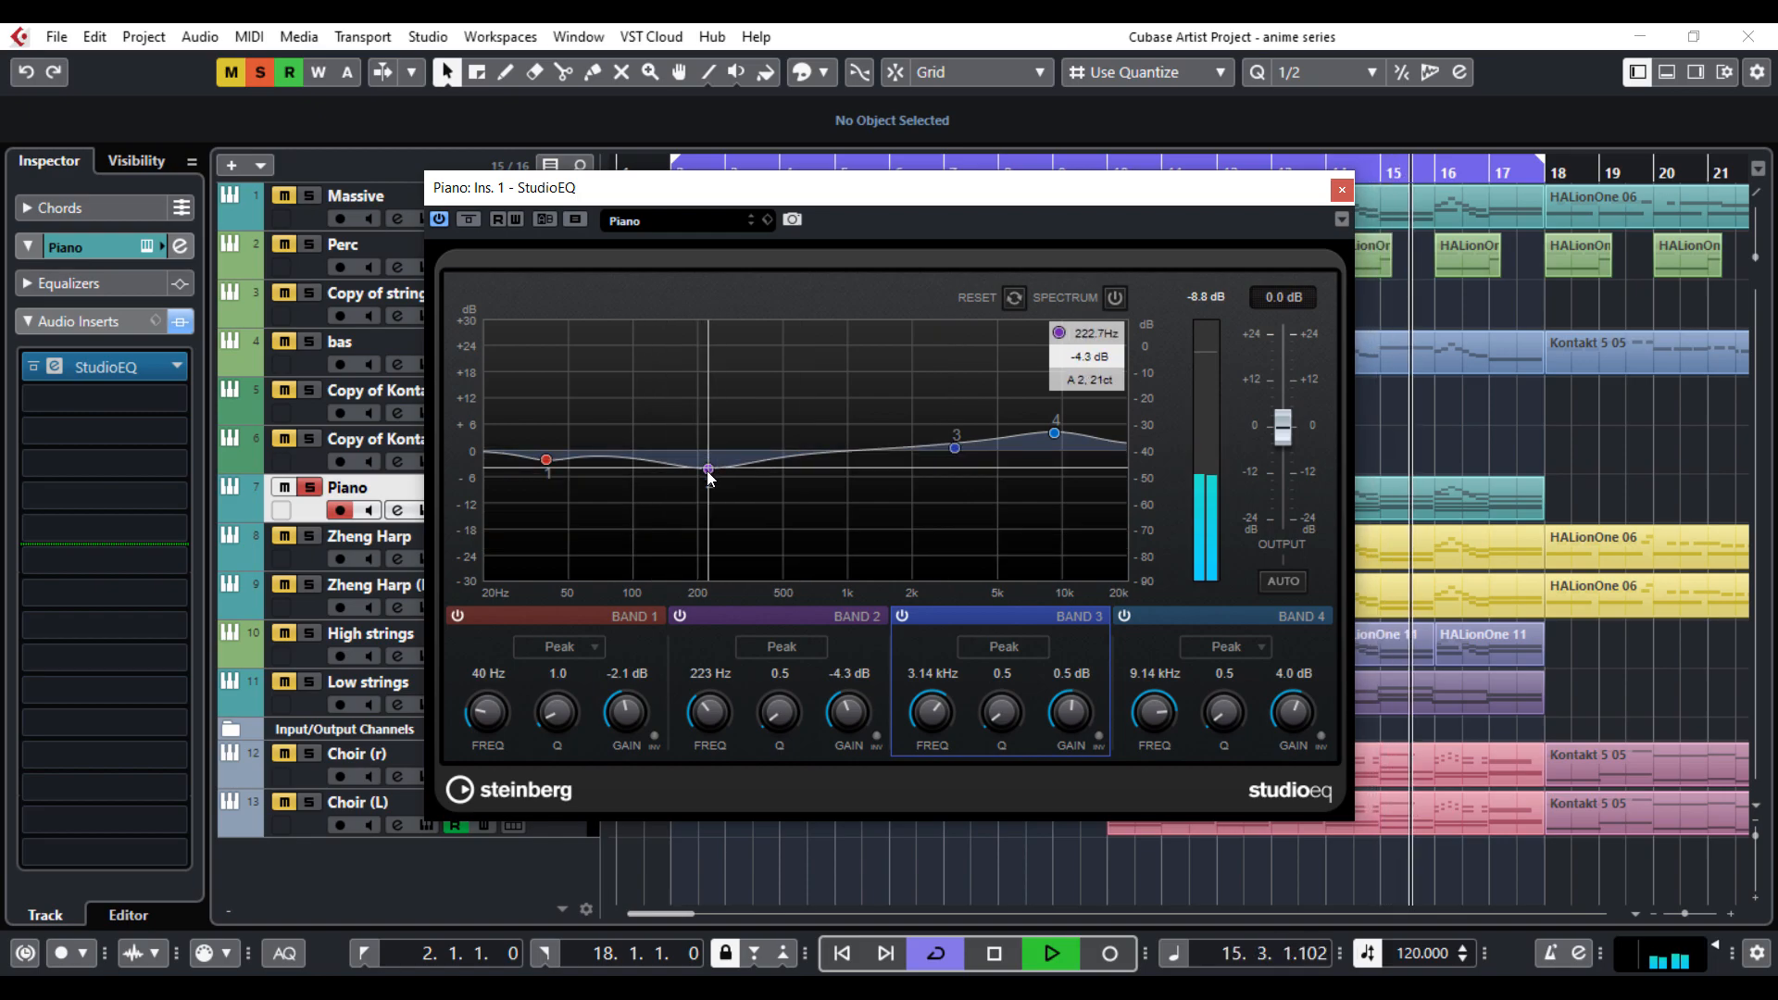
mouse_move(709, 469)
left_mouse_down()
mouse_move(815, 474)
mouse_move(724, 475)
left_mouse_up()
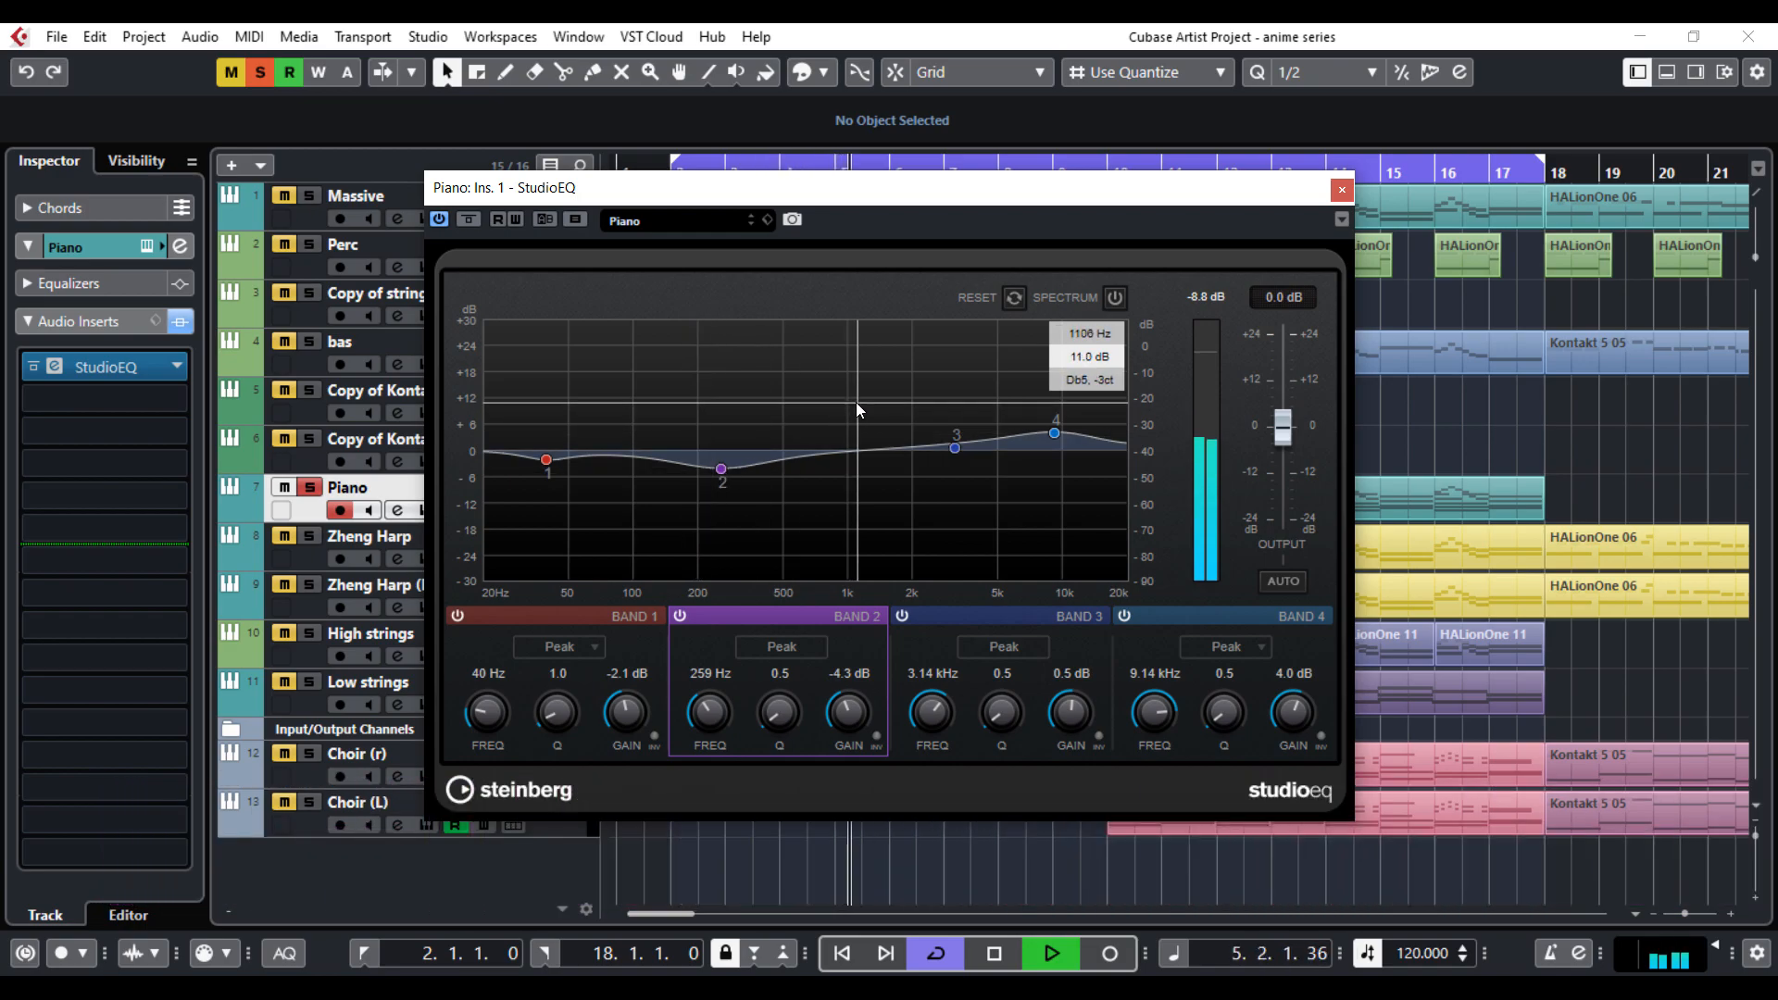
mouse_move(721, 469)
left_mouse_down()
mouse_move(642, 454)
mouse_move(644, 431)
mouse_move(706, 435)
mouse_move(704, 465)
left_mouse_up()
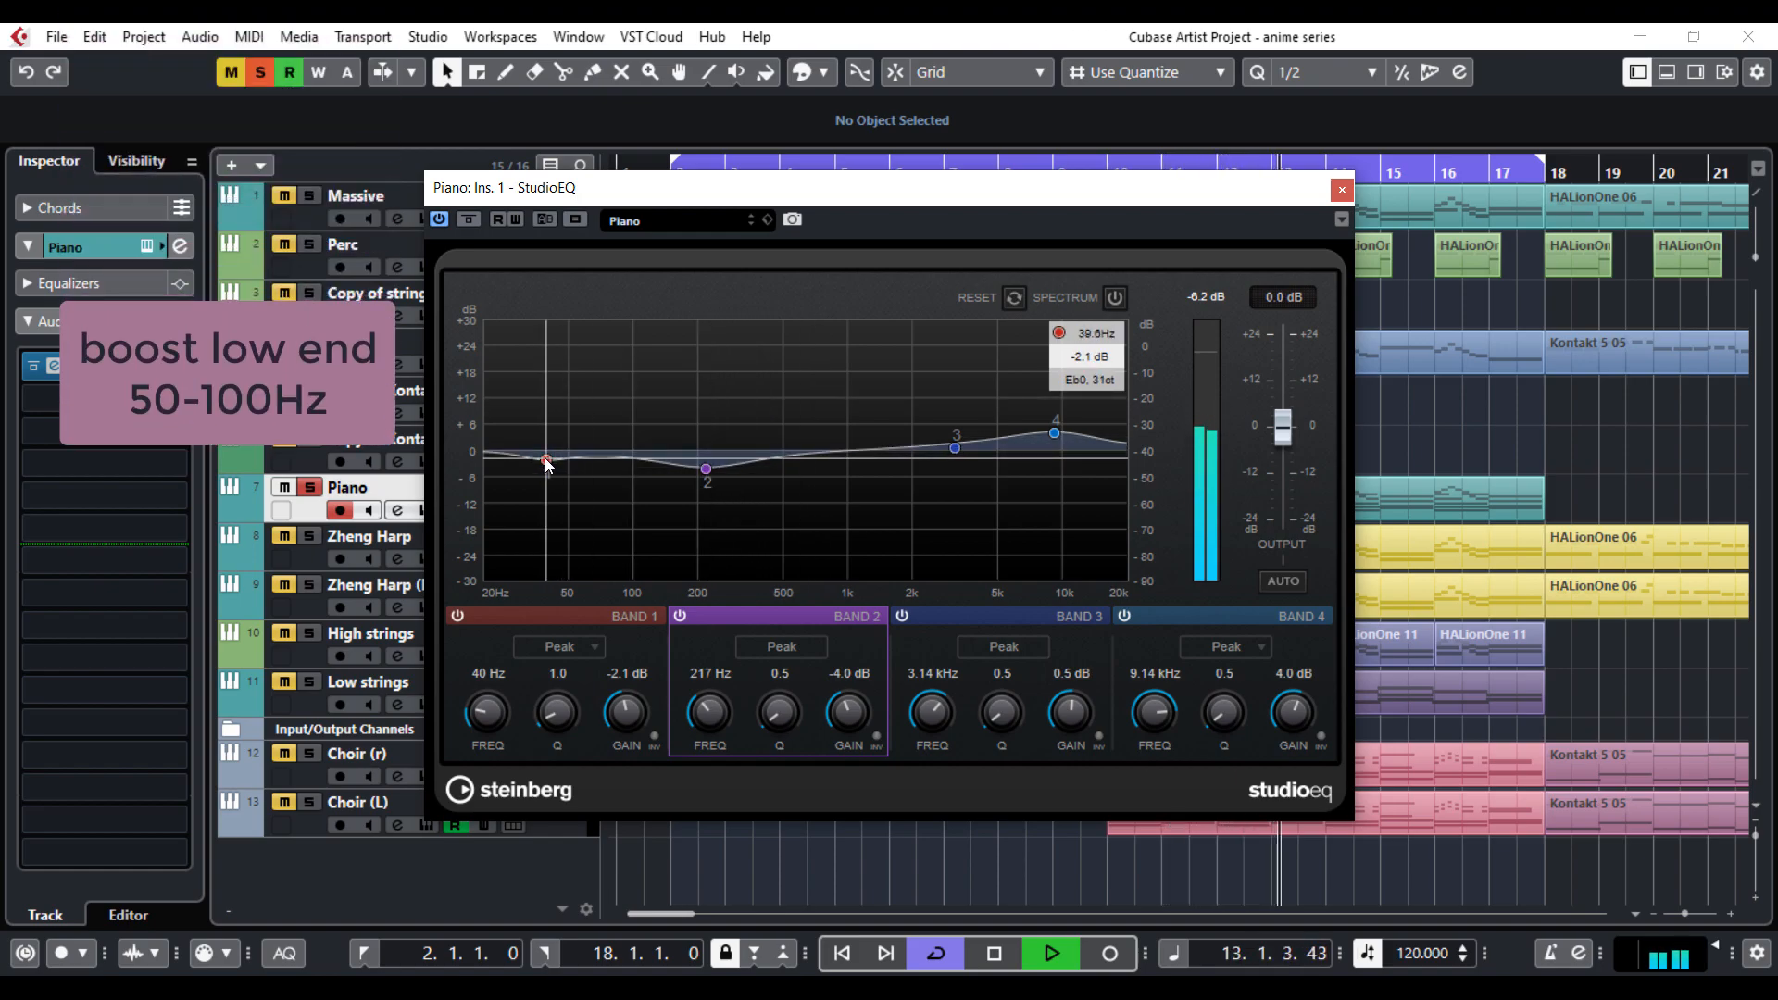
Step: Try boosting Piano EQ band 1 at about 58 Hz by 4.0 dB and cutting it at about 41 Hz by 3.5 dB
left_click_drag(553, 462, 583, 437)
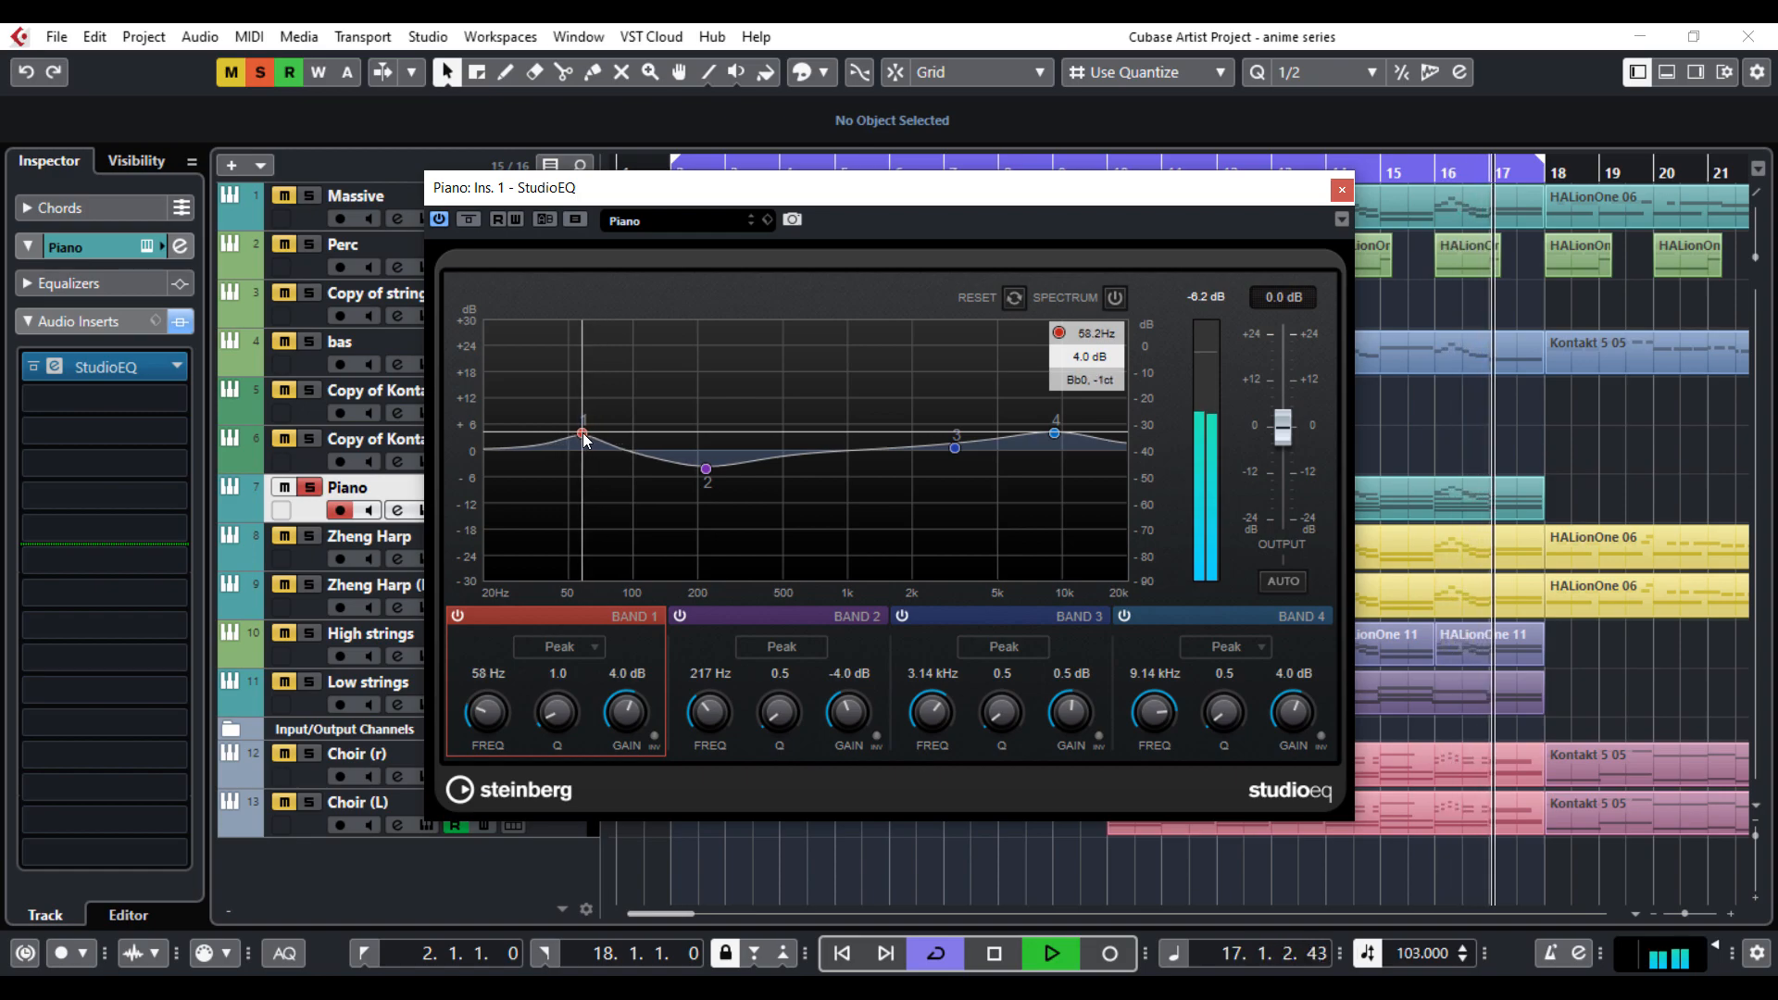
left_click_drag(586, 440, 551, 464)
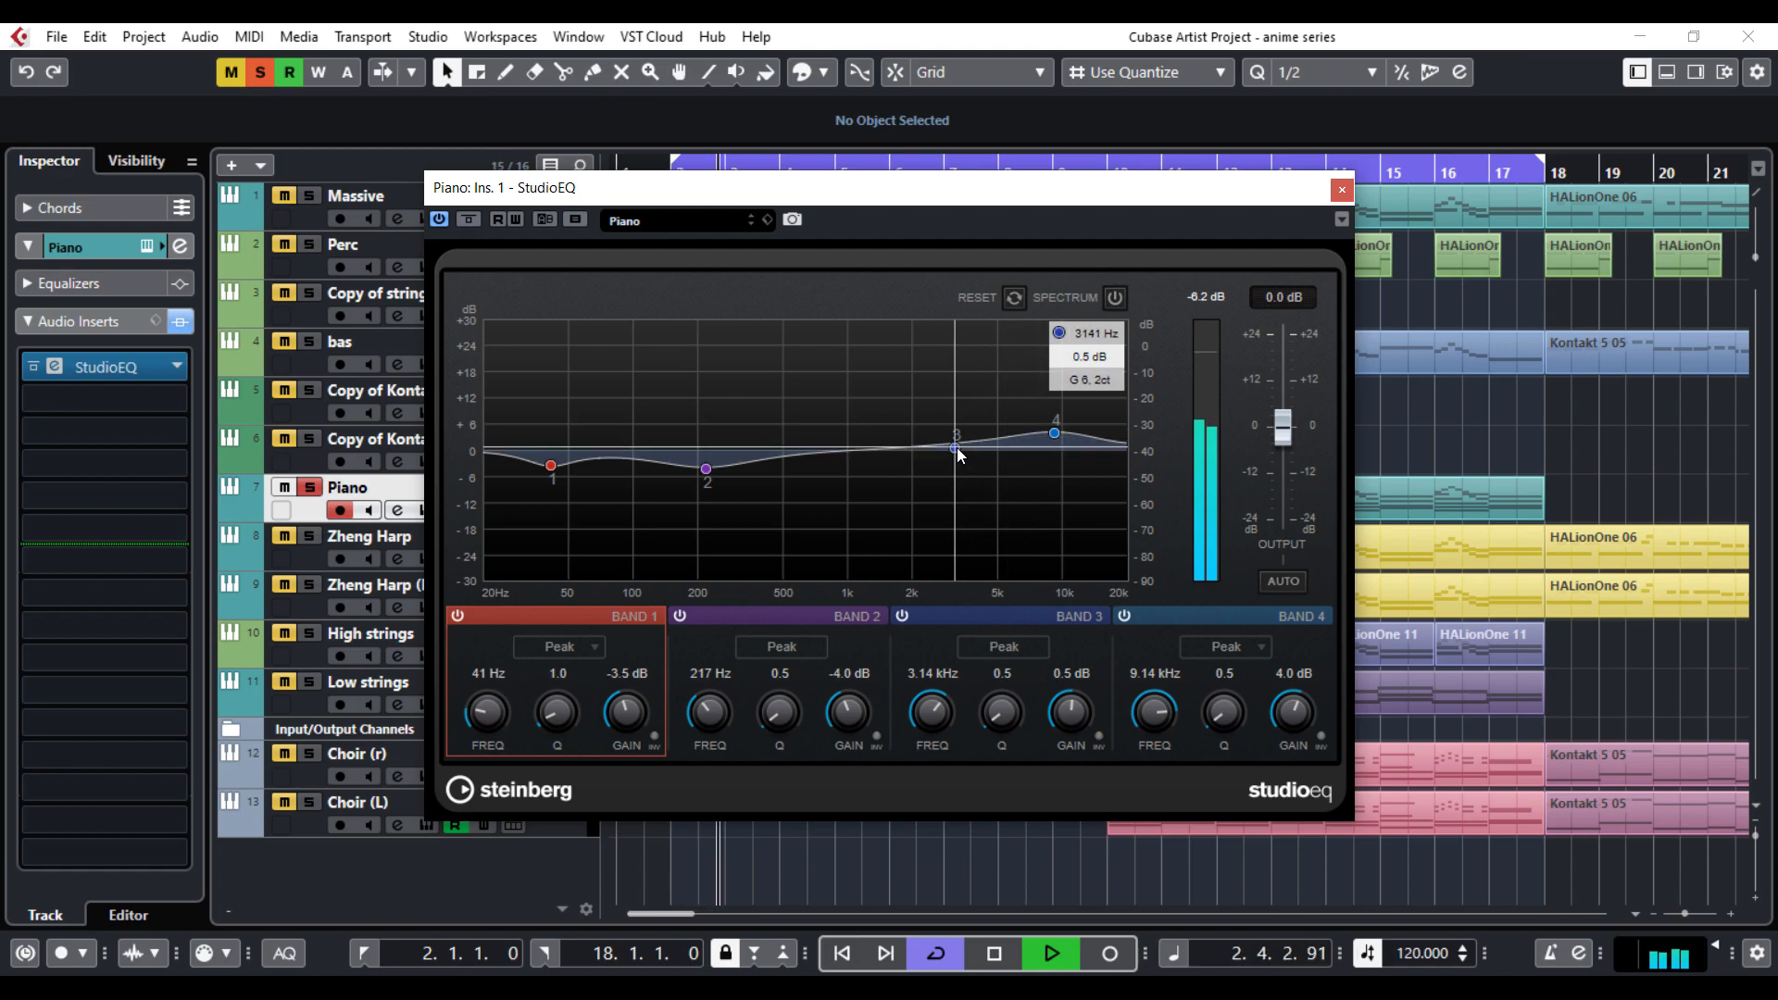
Step: Set the Piano EQ to about 35 Hz/-5.4 dB on band 1, 174 Hz/-4.6 dB on band 2 and 3.98 kHz/1.1 dB on band 3
mouse_move(957, 447)
left_mouse_down()
mouse_move(896, 448)
mouse_move(1008, 448)
mouse_move(963, 435)
mouse_move(950, 454)
mouse_move(977, 451)
left_mouse_up()
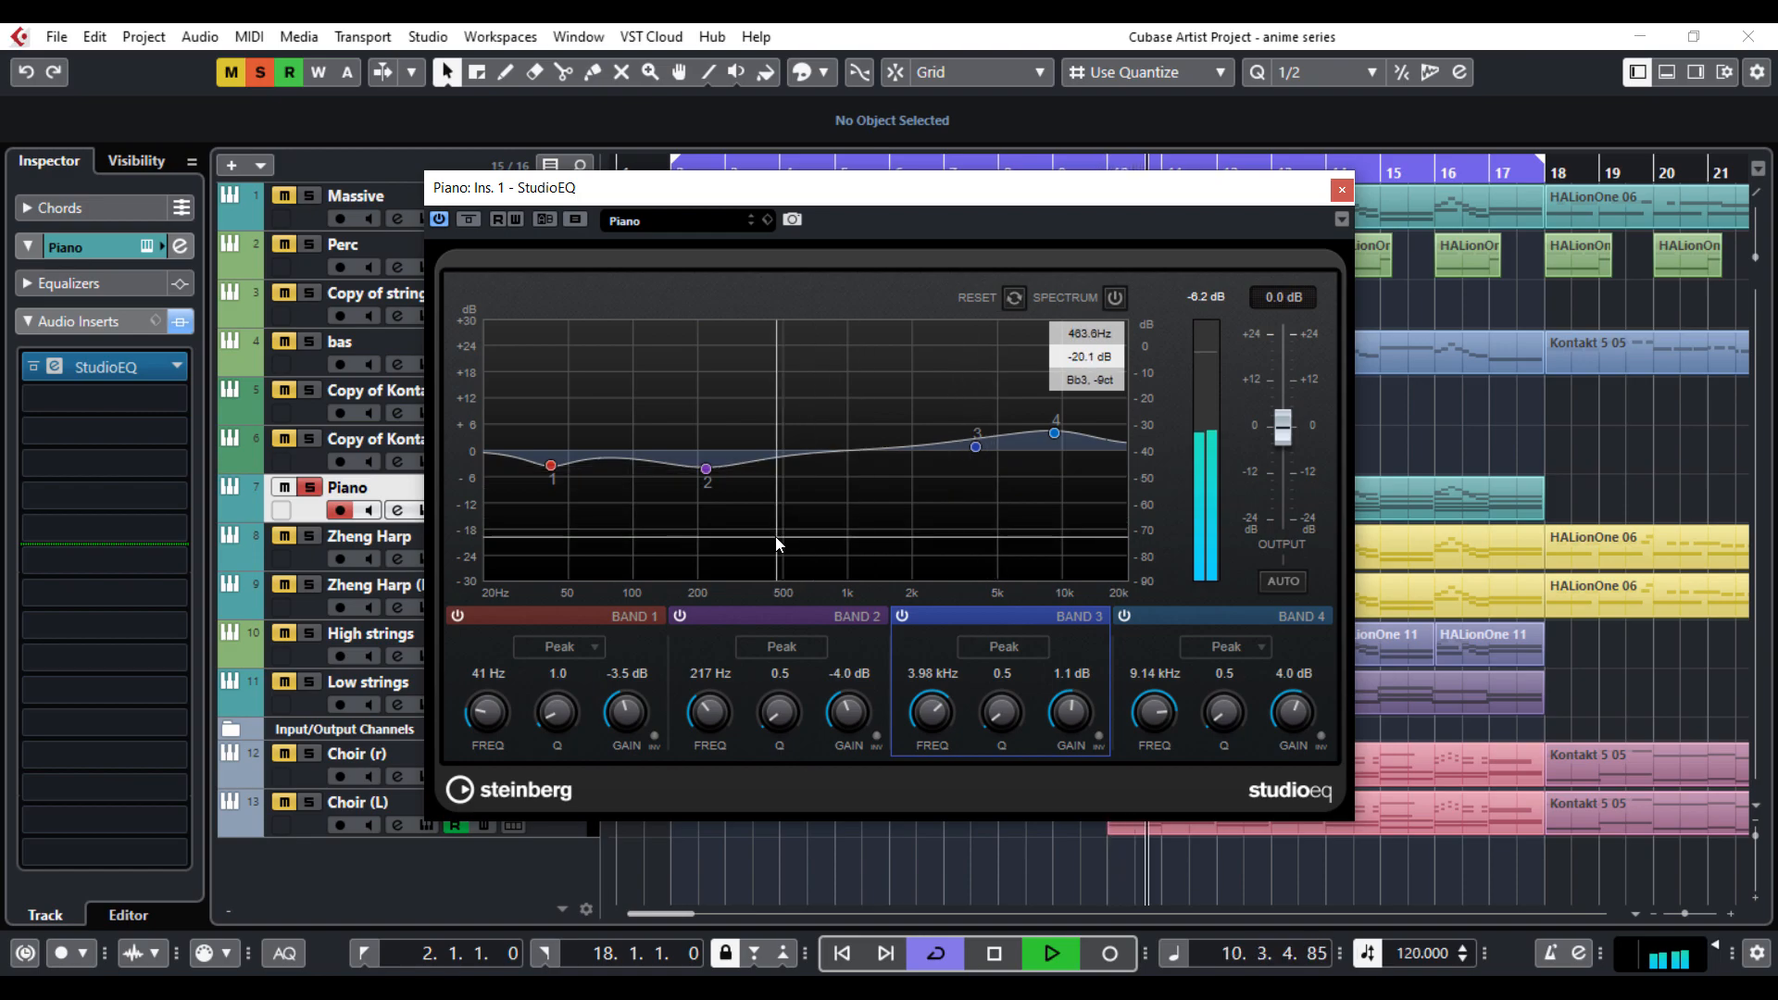
left_click_drag(551, 467, 534, 474)
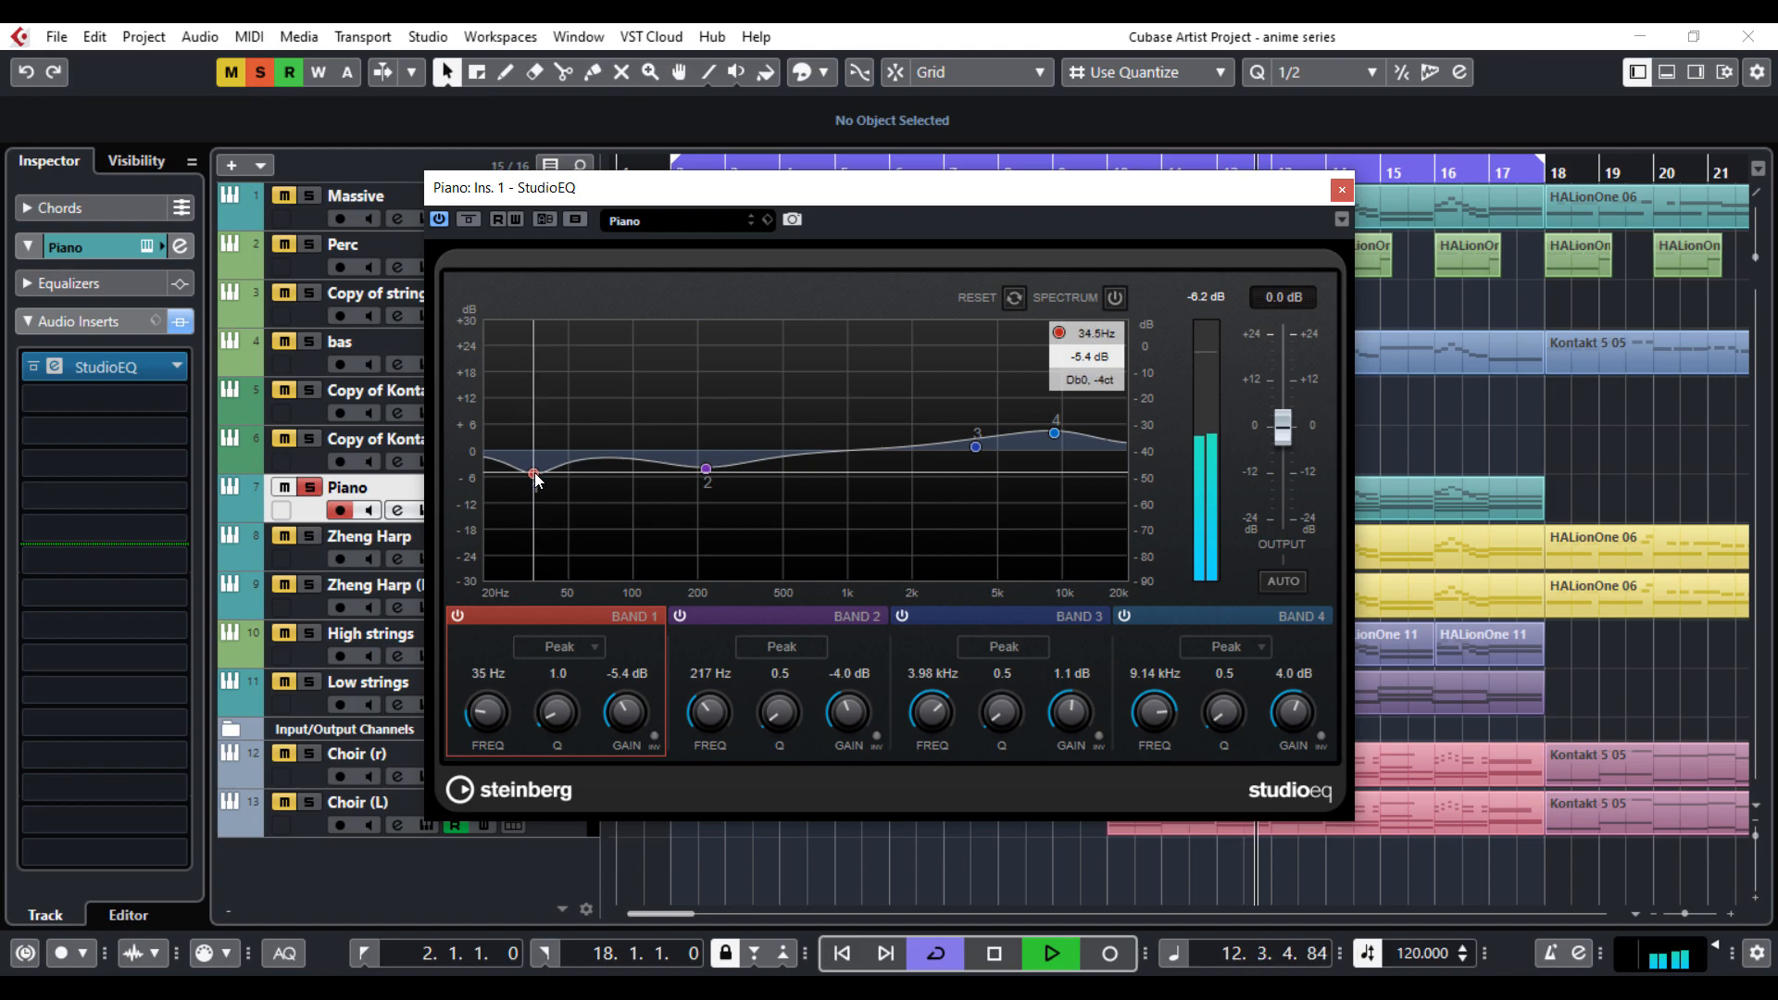
left_click_drag(707, 470, 685, 471)
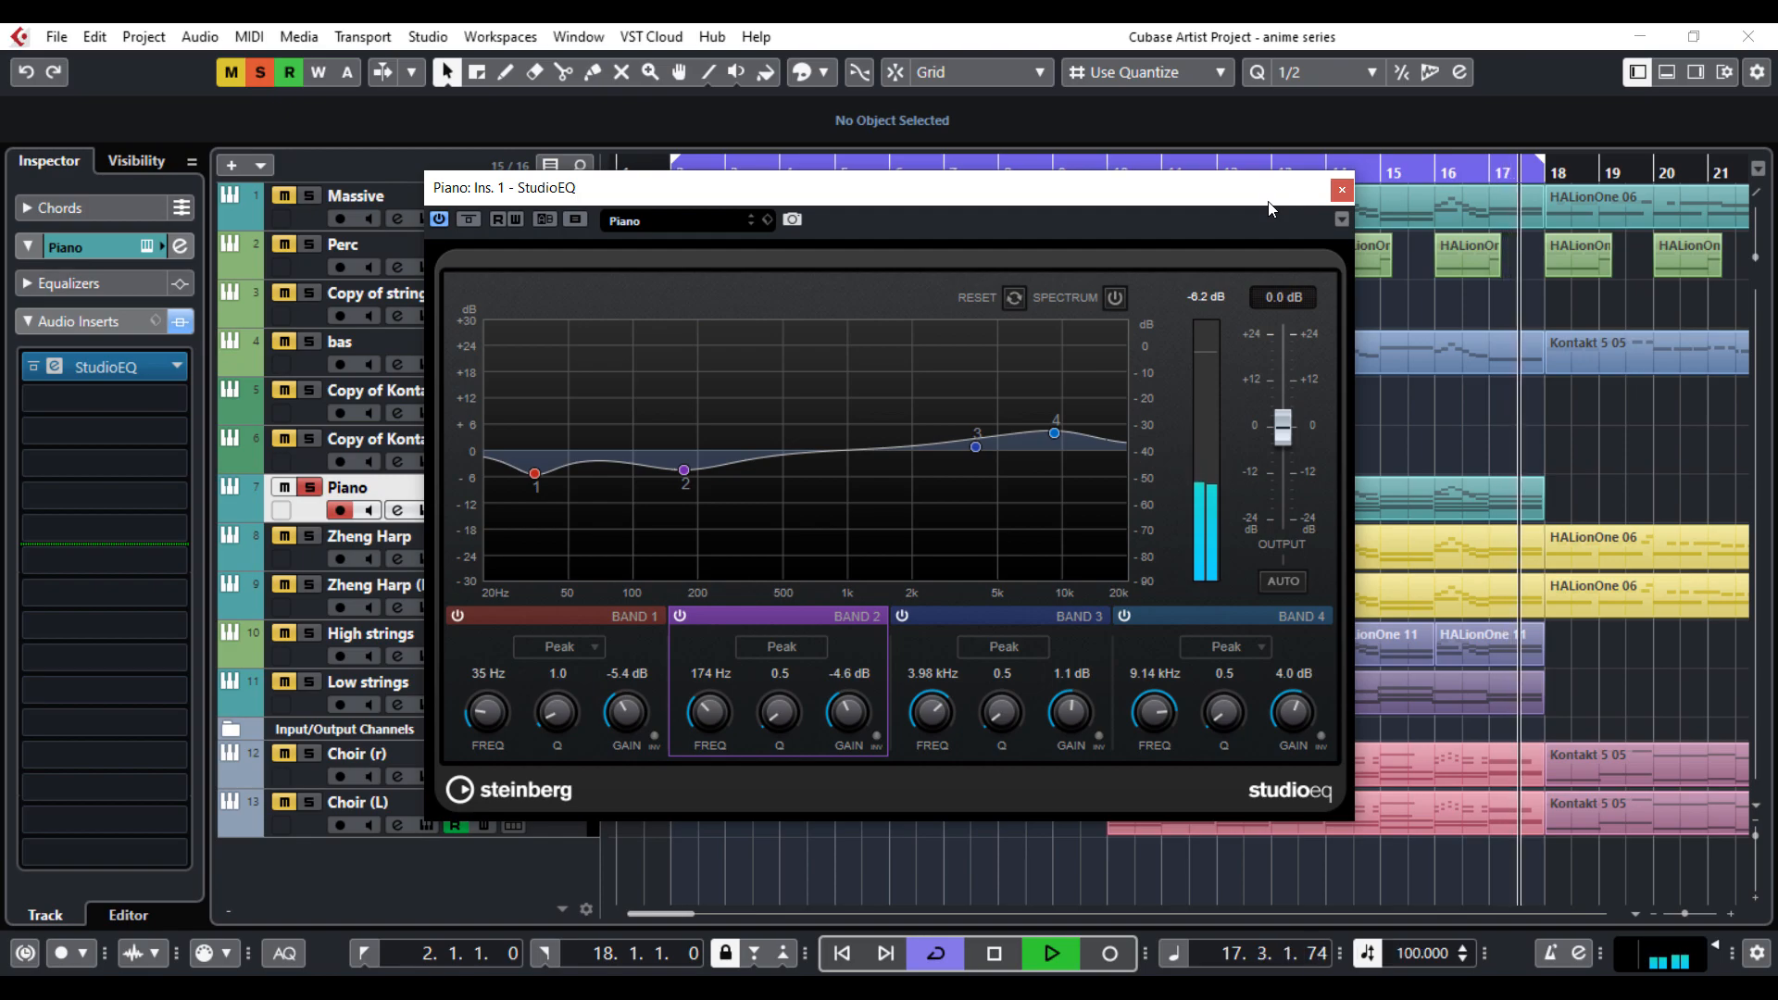
key("space")
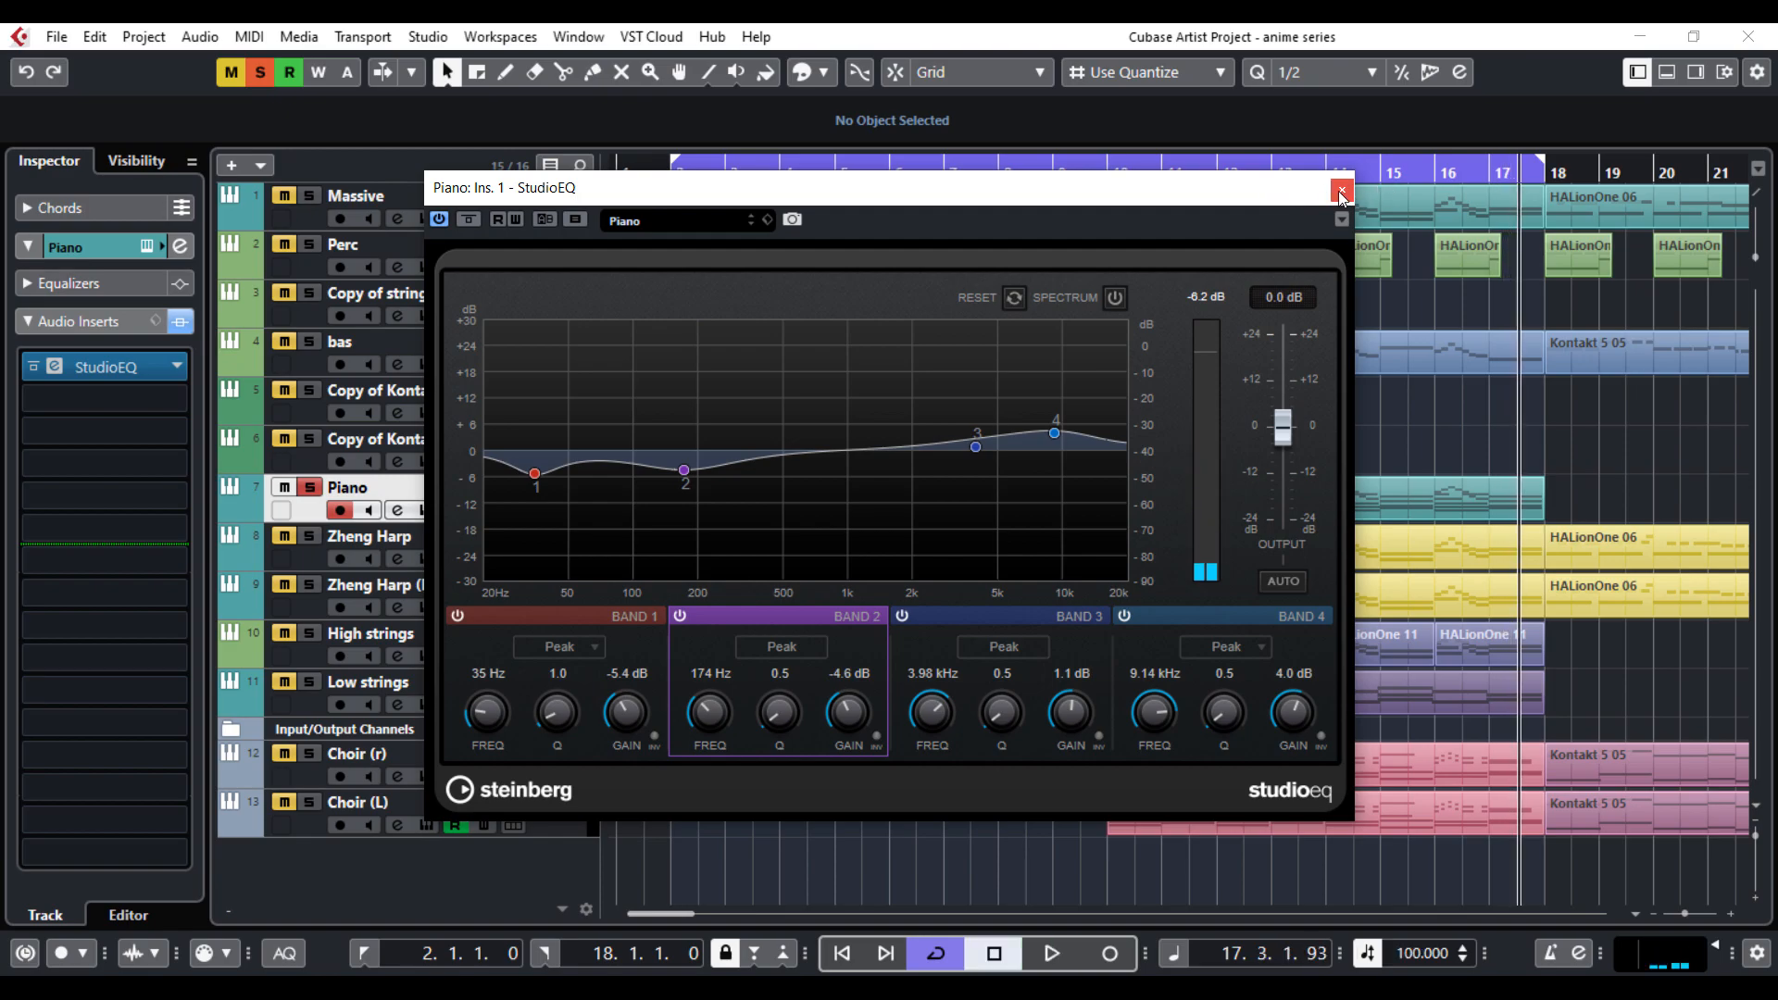
left_click(1340, 191)
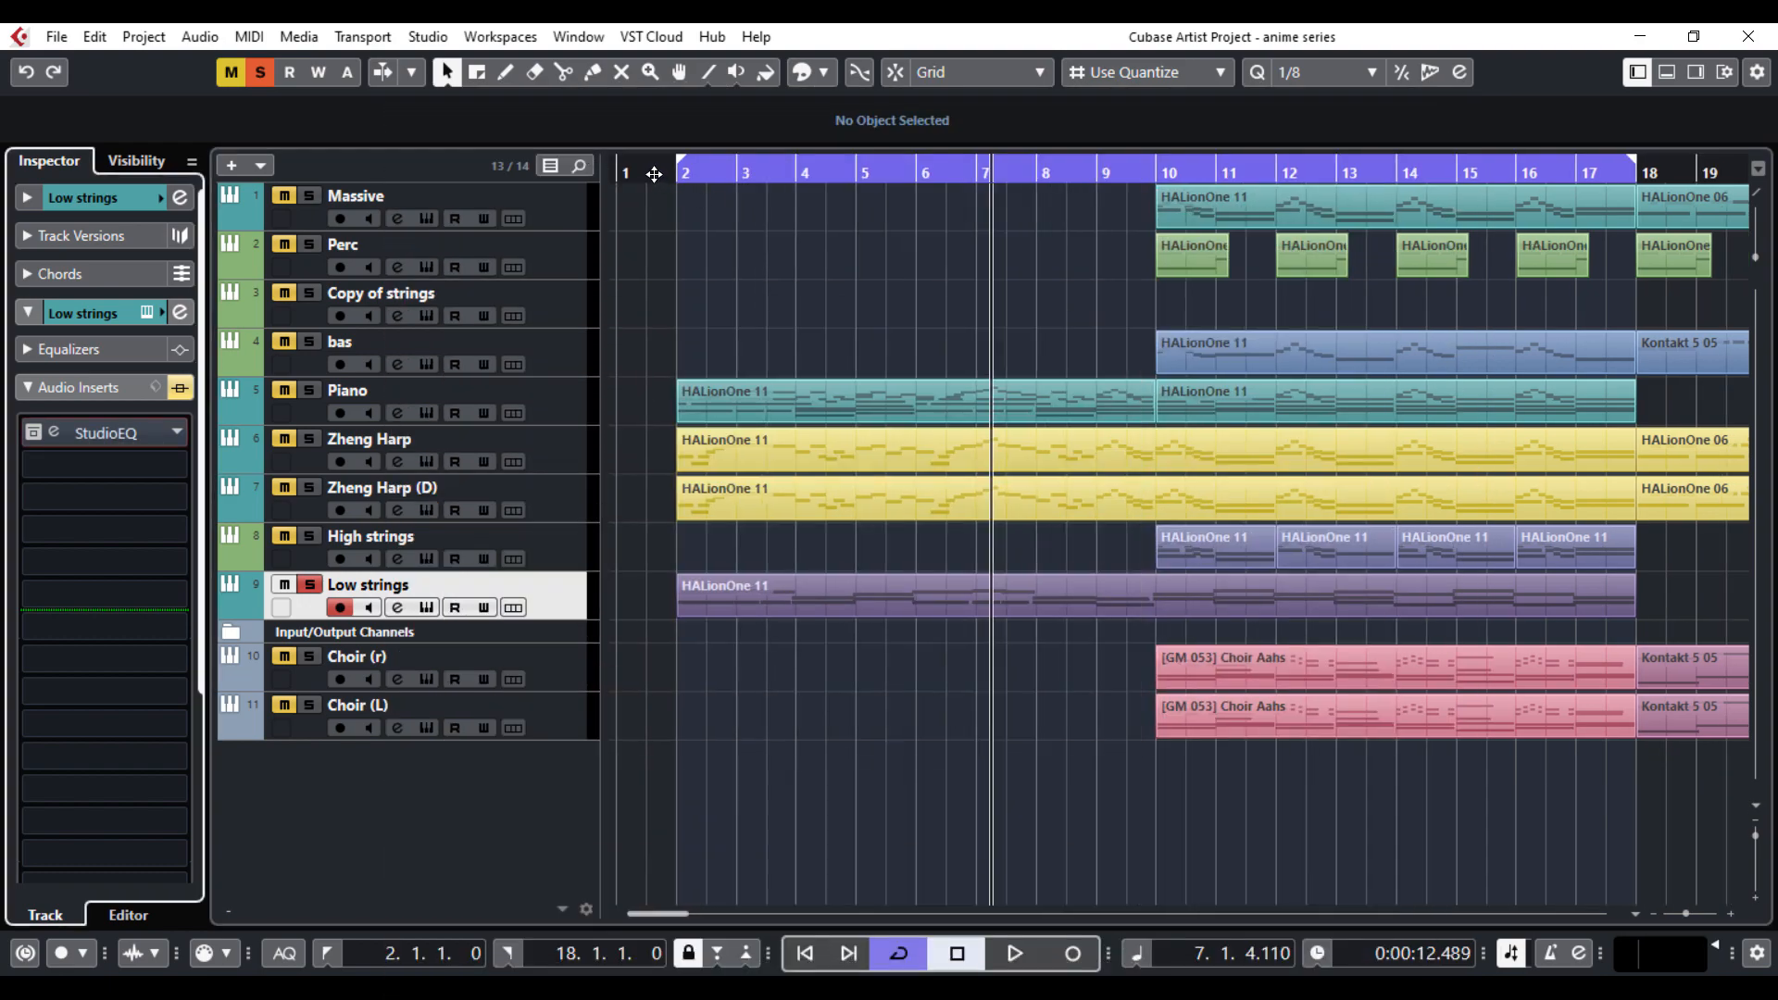
Step: During playback, cut the Low strings EQ to about 66 Hz, -7.8 dB on band 1 and about 169 Hz, -3.8 dB on band 2
left_click(654, 175)
key("space")
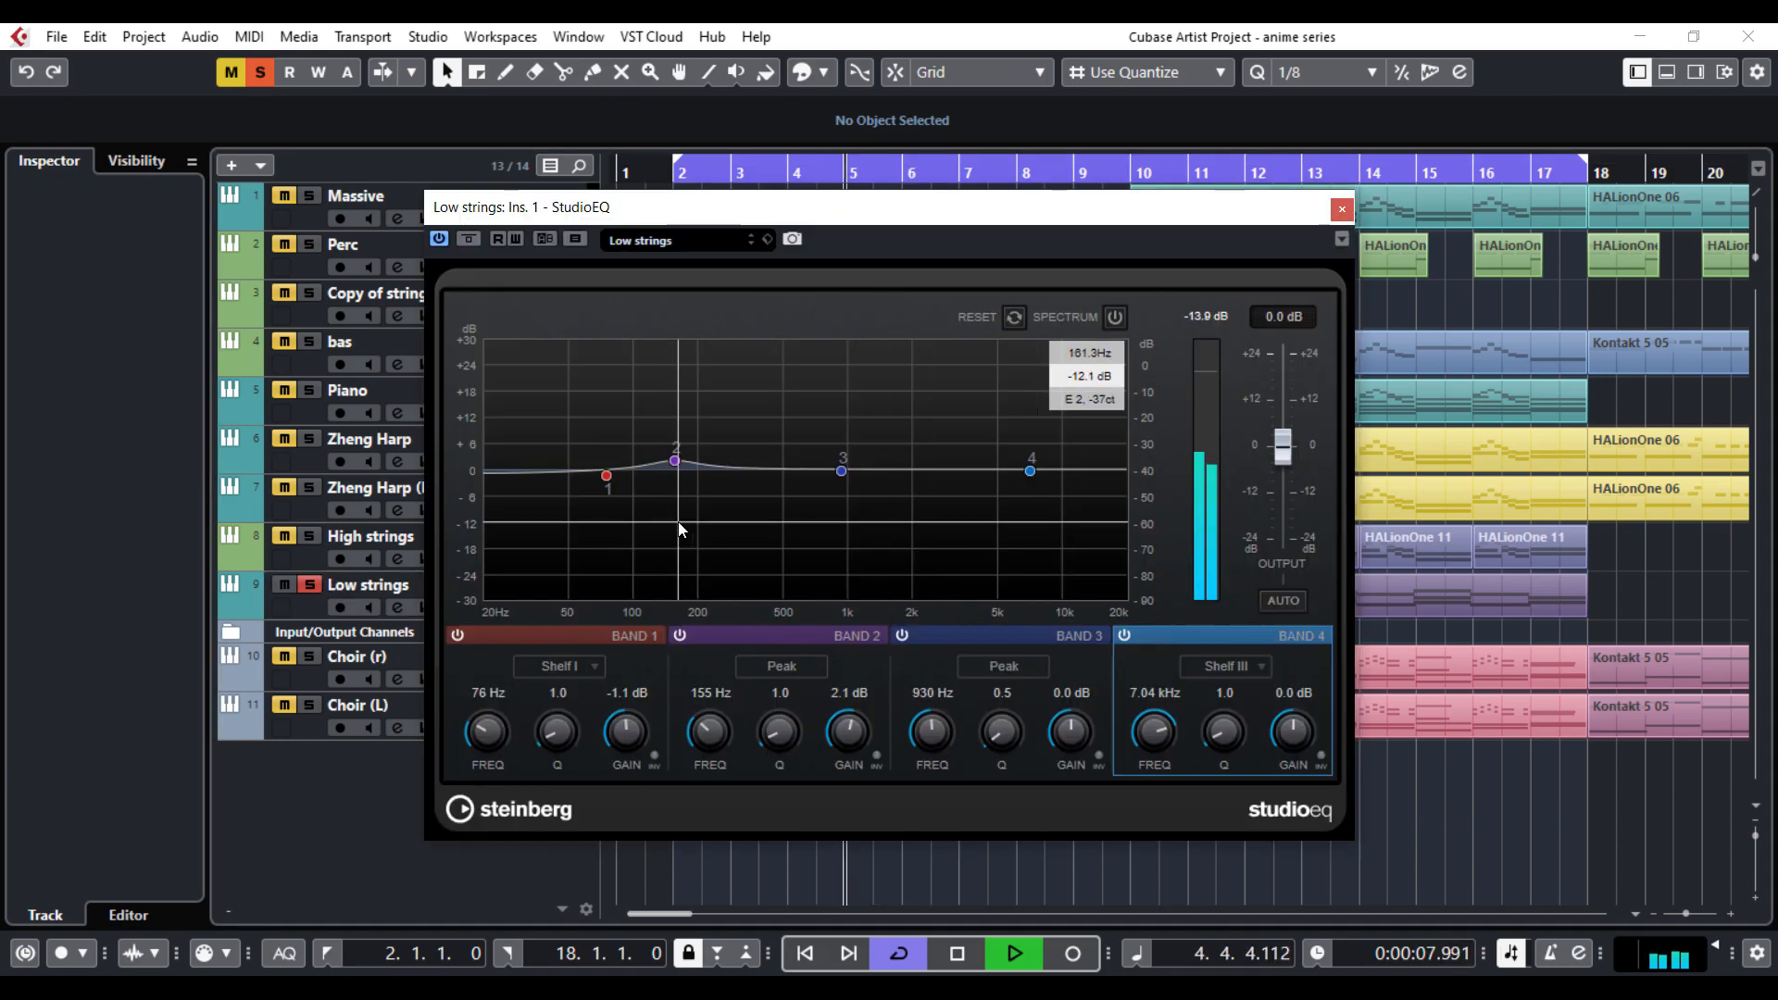
left_click_drag(606, 476, 599, 496)
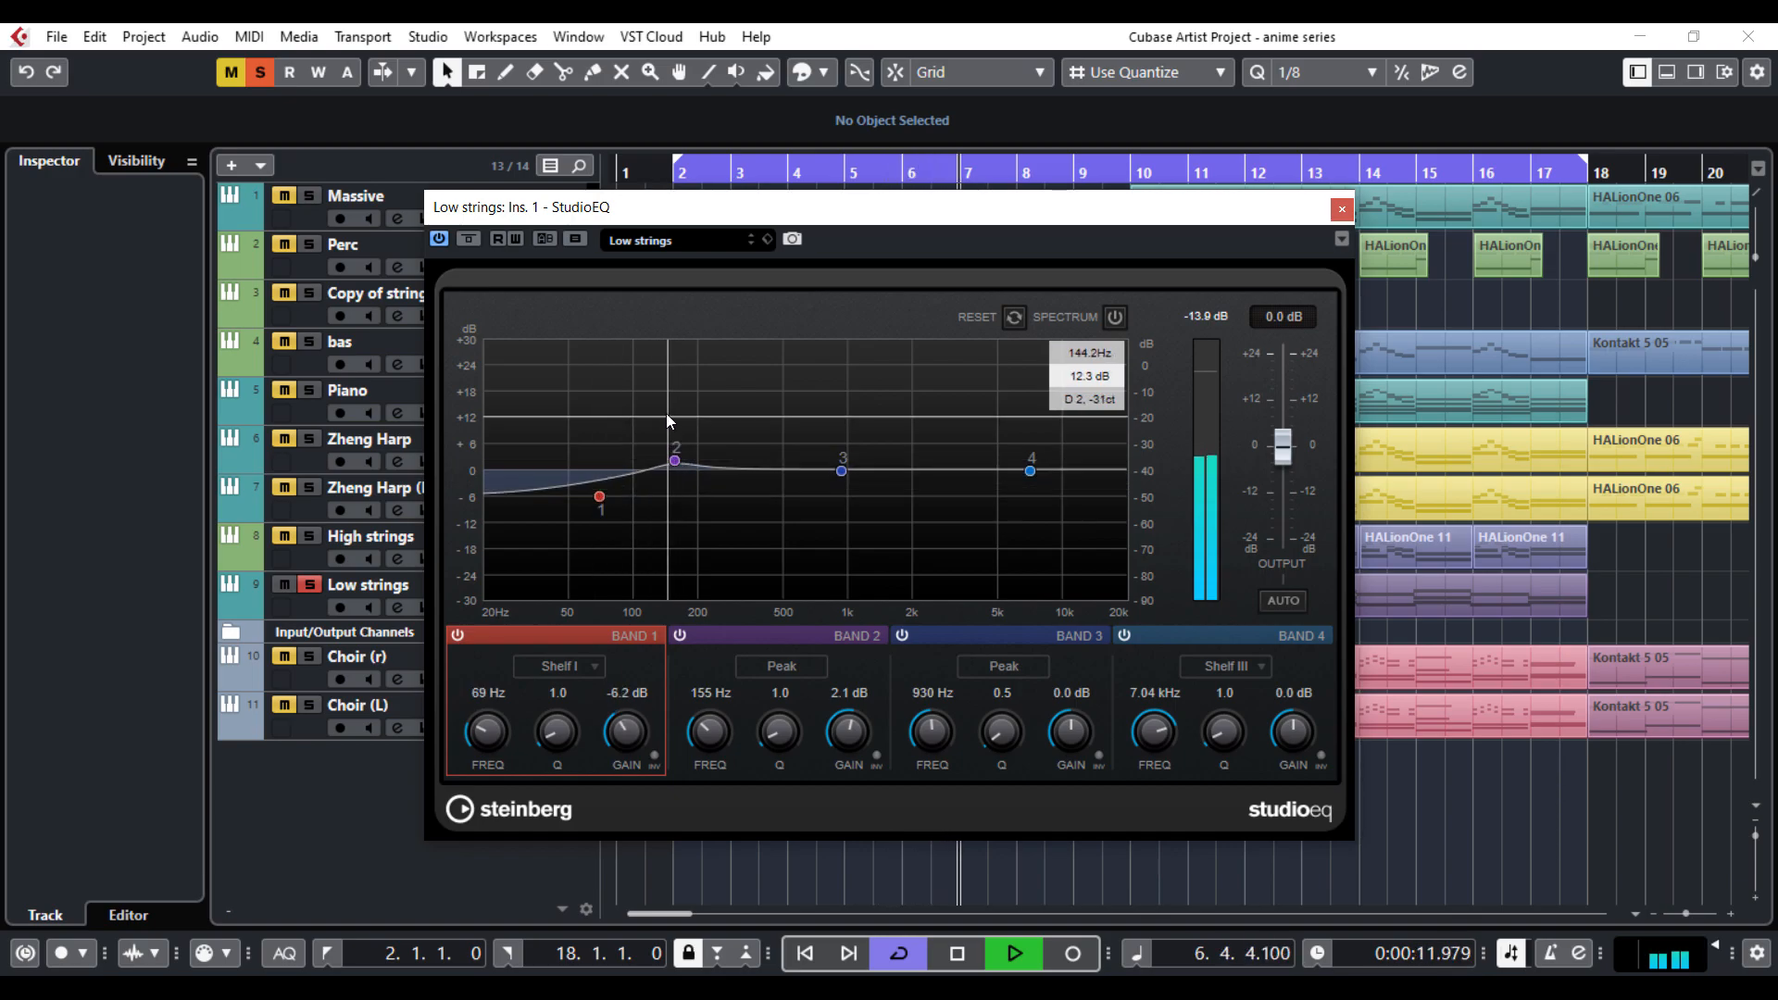
left_click_drag(675, 460, 594, 505)
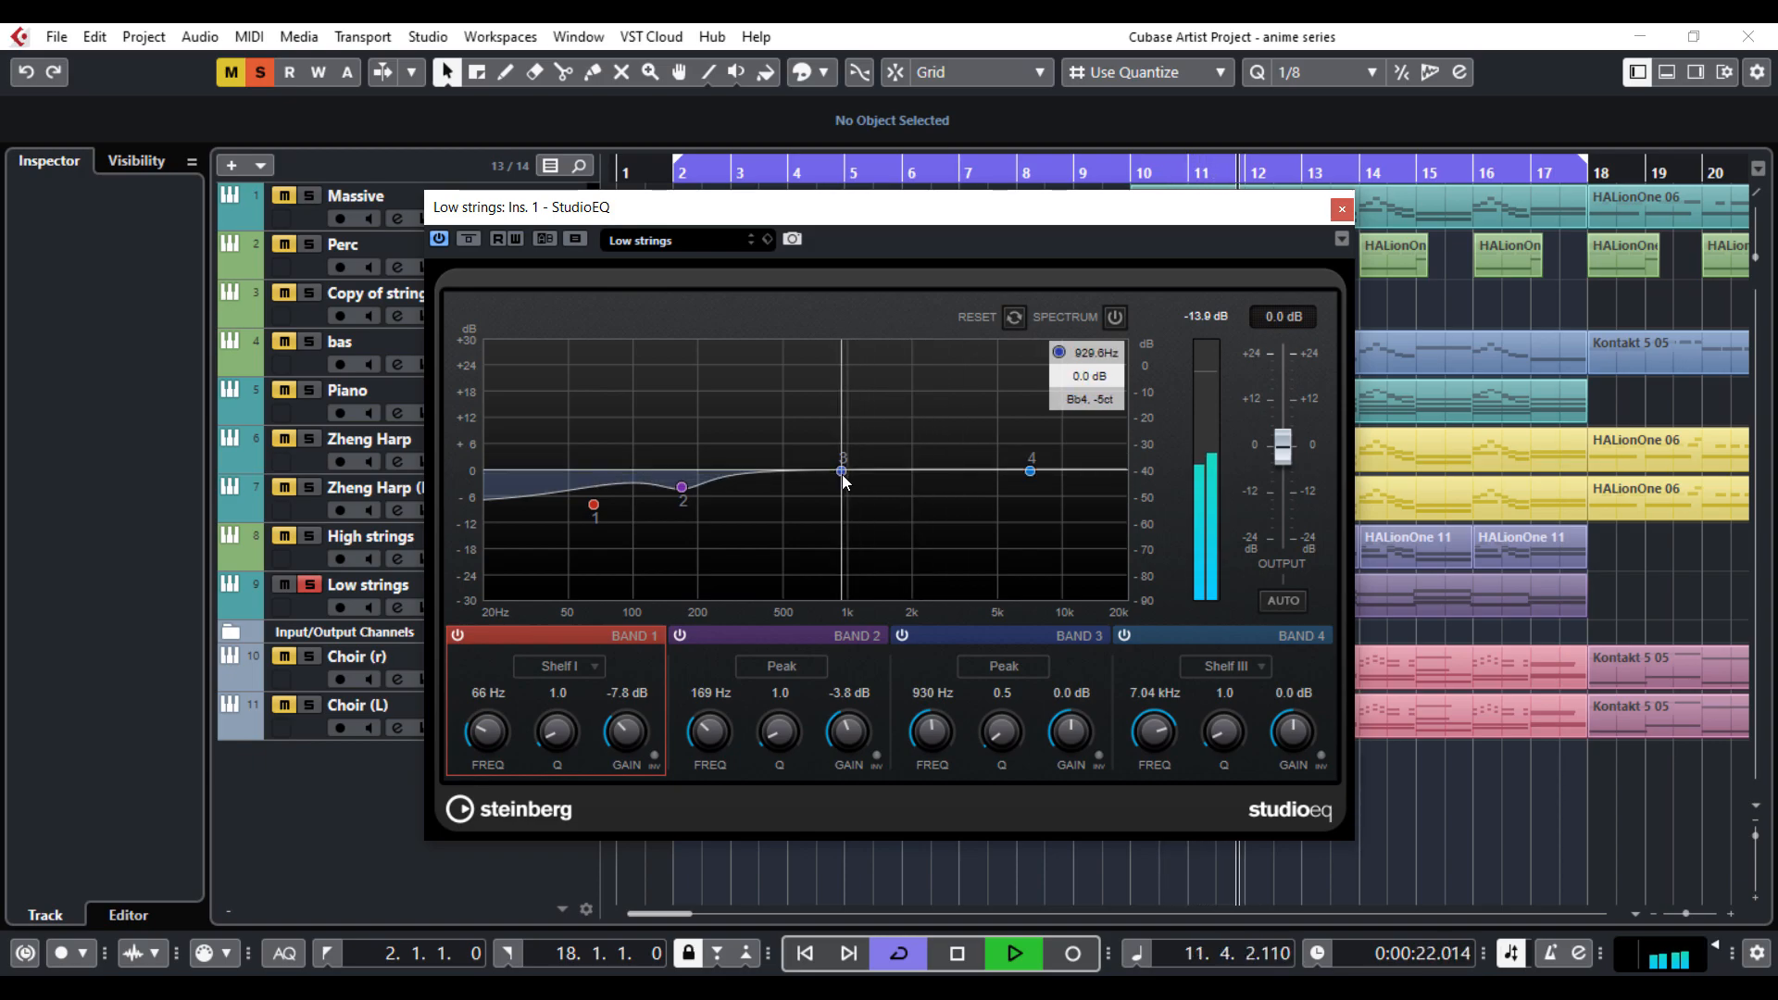
Step: Set the Low strings EQ to about 953 Hz, -3.8 dB on band 3 and about 6.87 kHz, 4.6 dB on band 4
left_click_drag(844, 479, 845, 490)
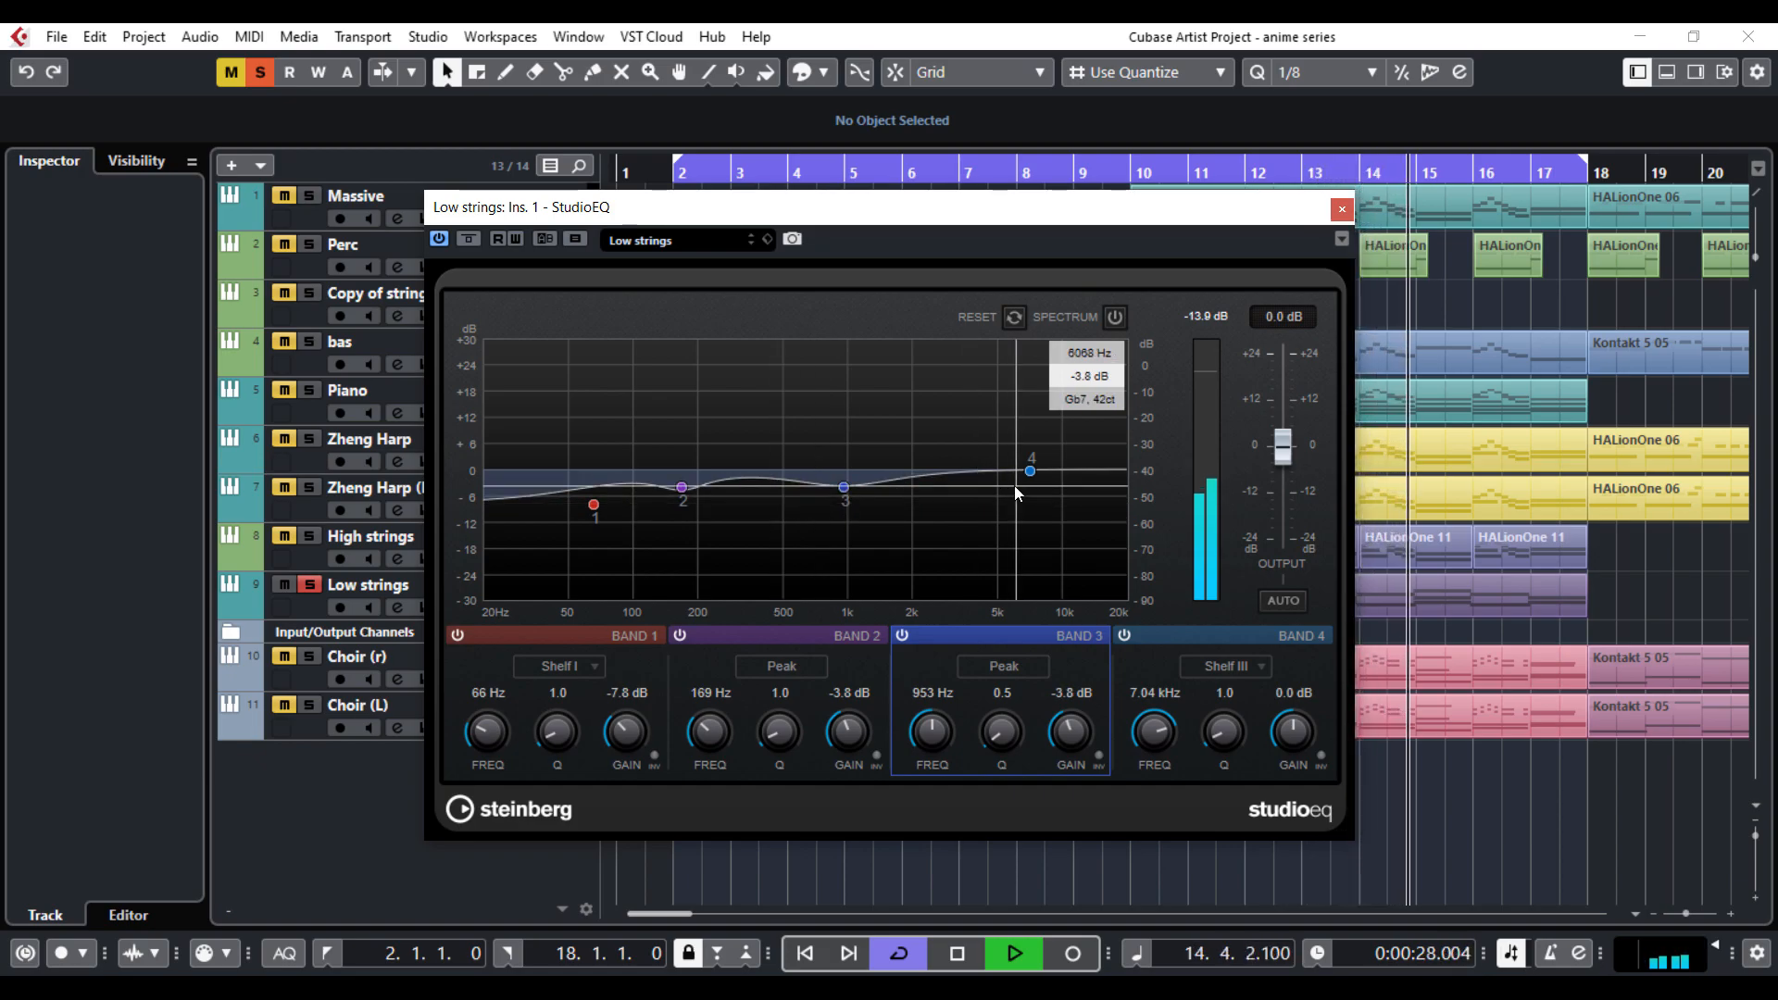
left_click_drag(1032, 473, 1027, 452)
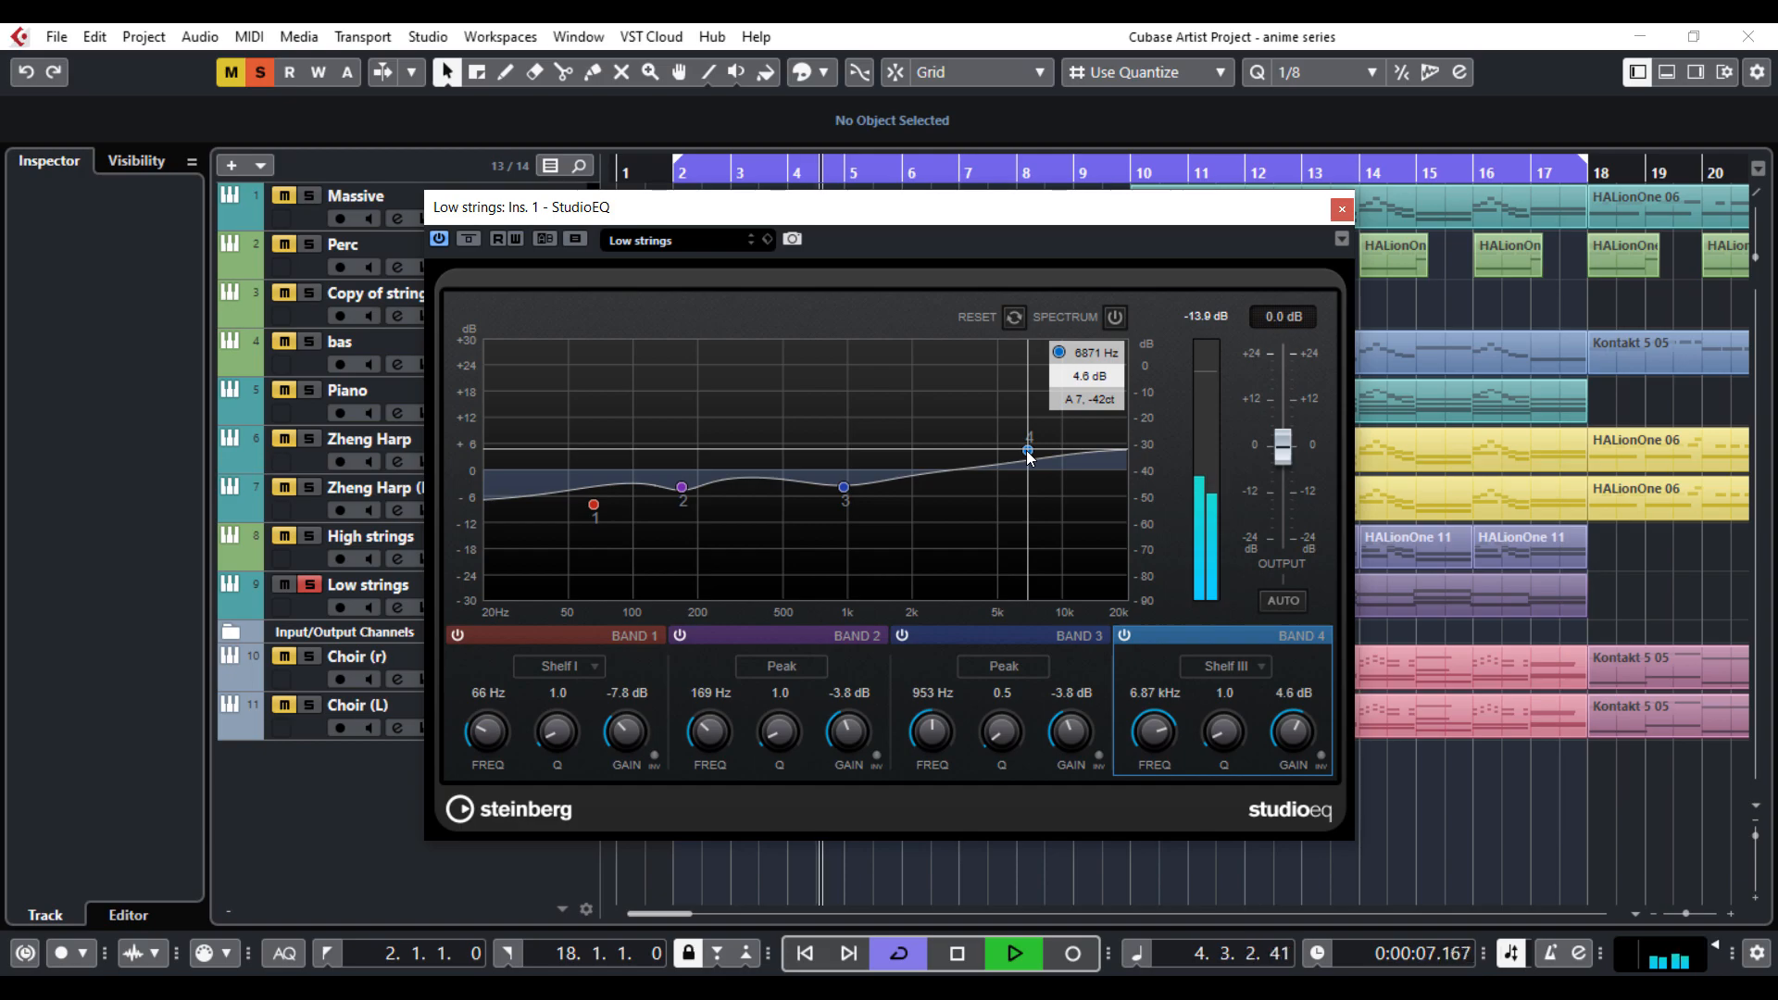
left_click_drag(1028, 453, 1028, 454)
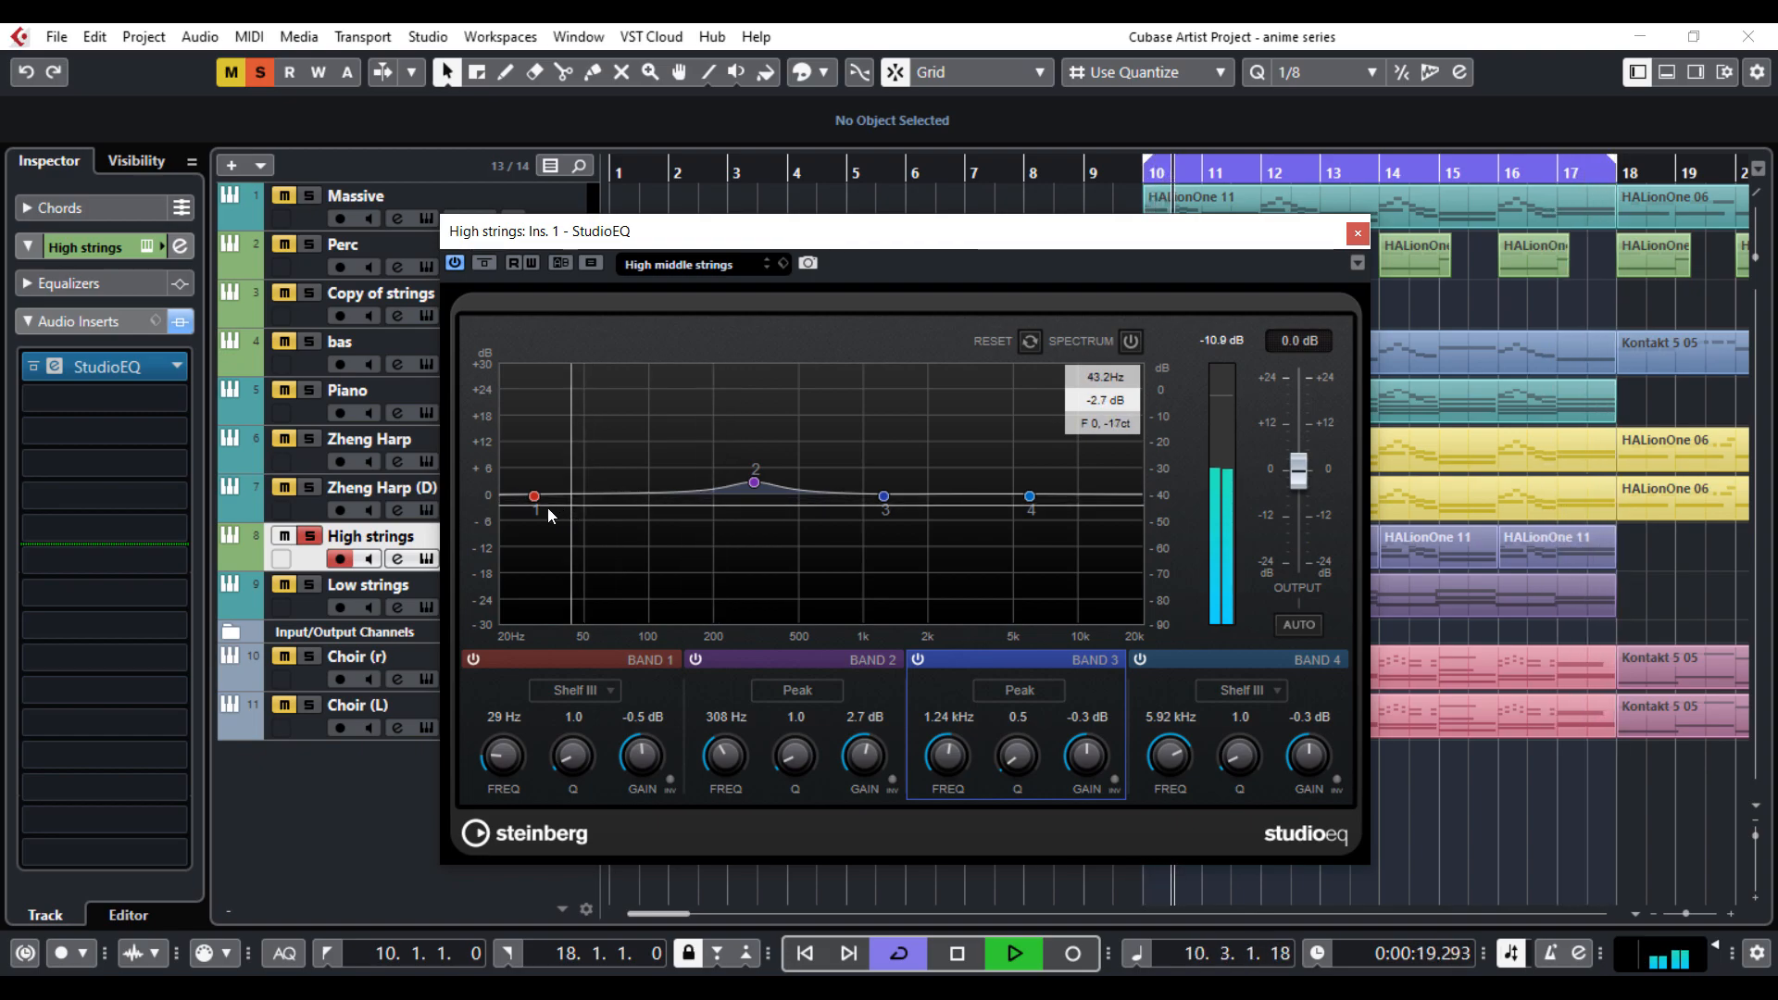
Step: On the High strings EQ, set band 1 gain to about 9.6 dB, band 3 to -4.8 dB and band 4 to about 6.14 kHz, -5.4 dB
left_click_drag(535, 497, 537, 468)
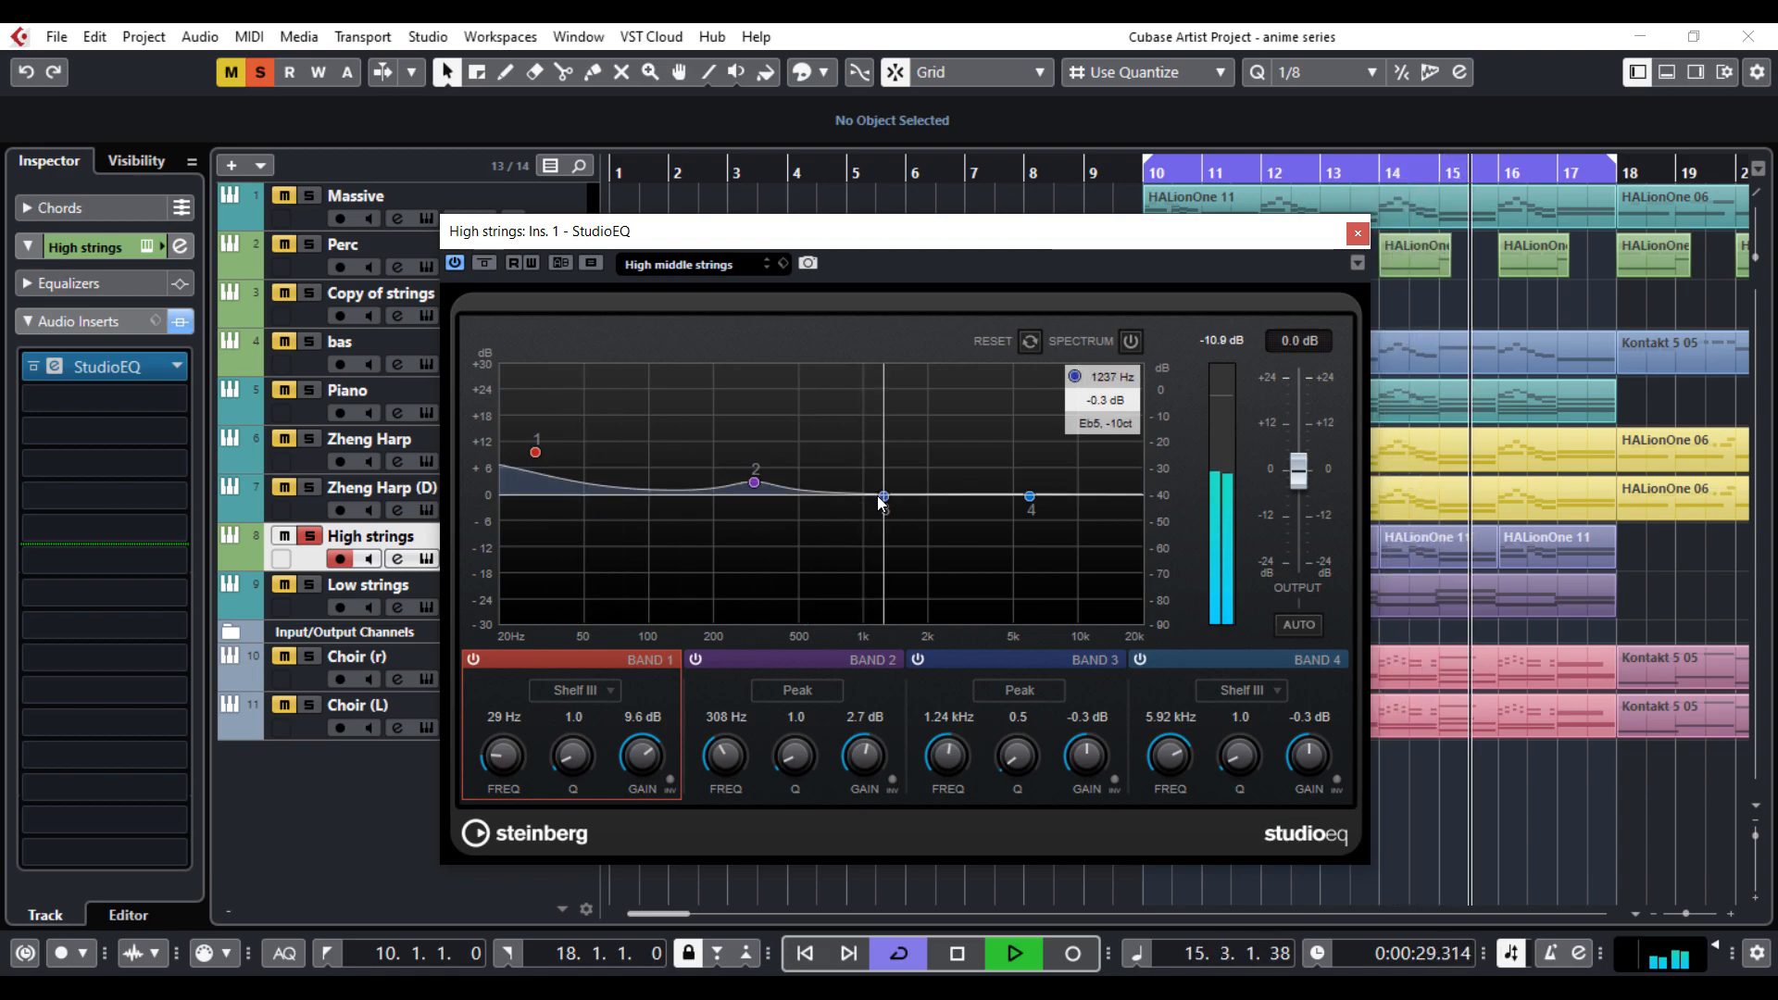
left_click_drag(881, 500, 884, 516)
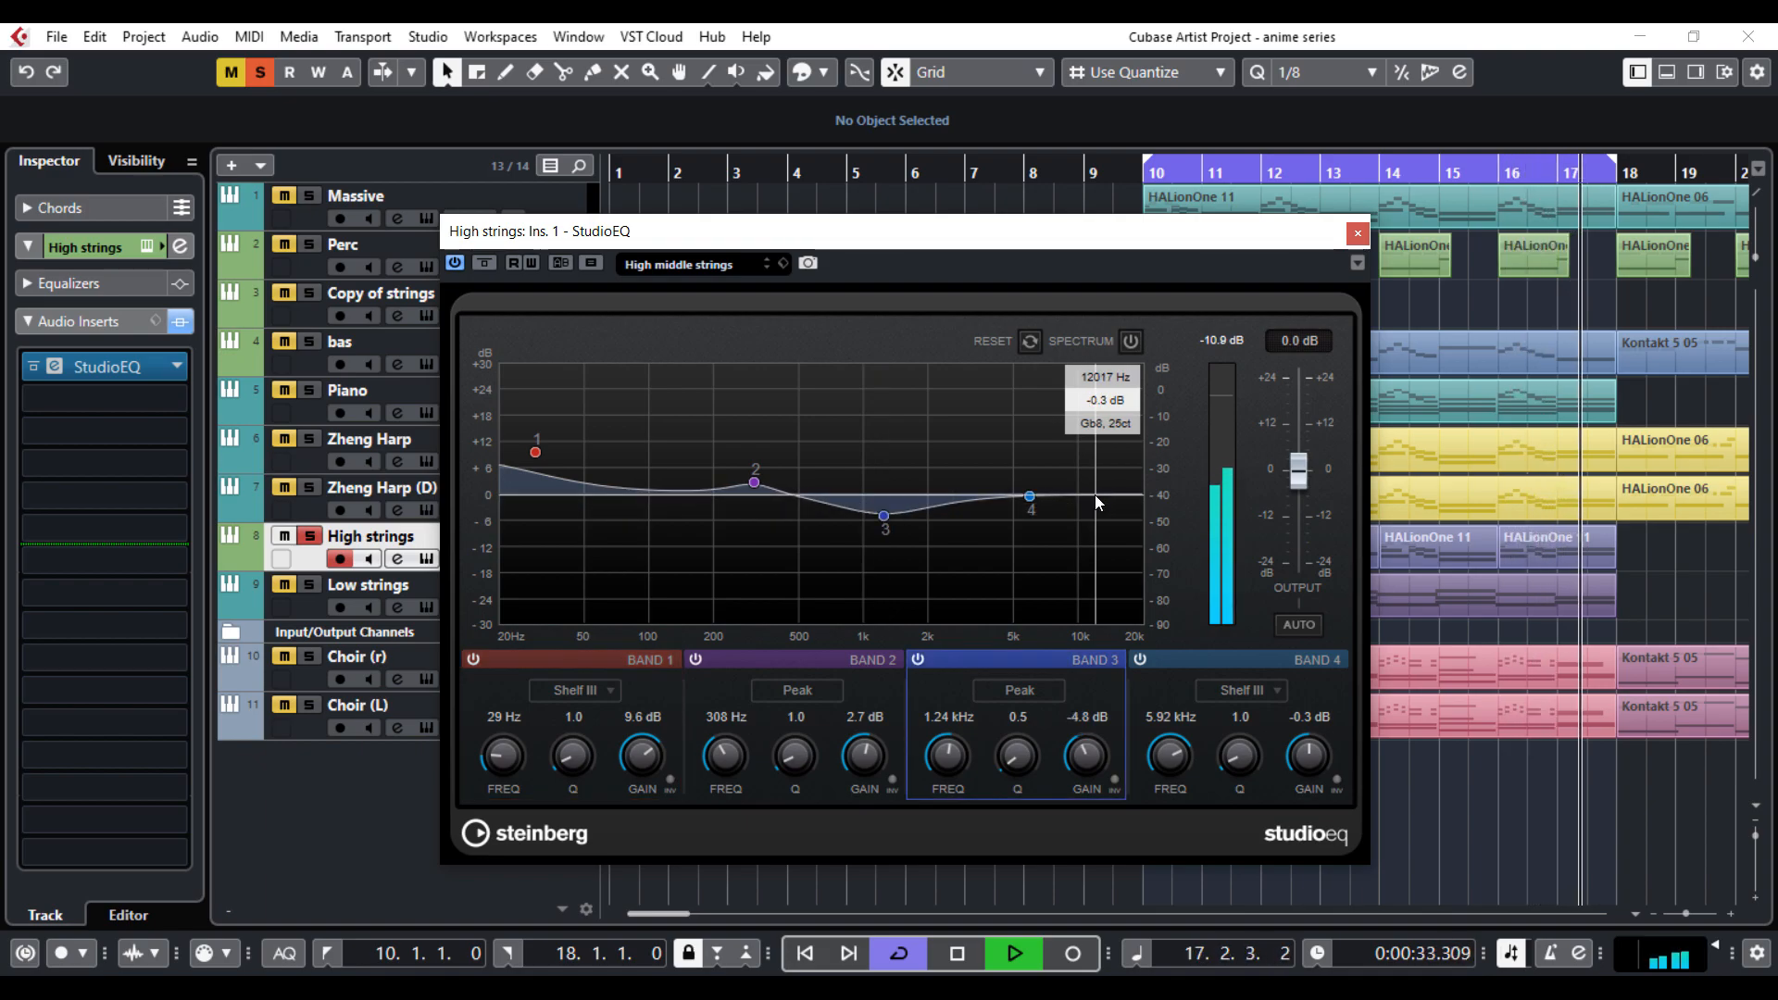
left_click_drag(1030, 497, 1031, 515)
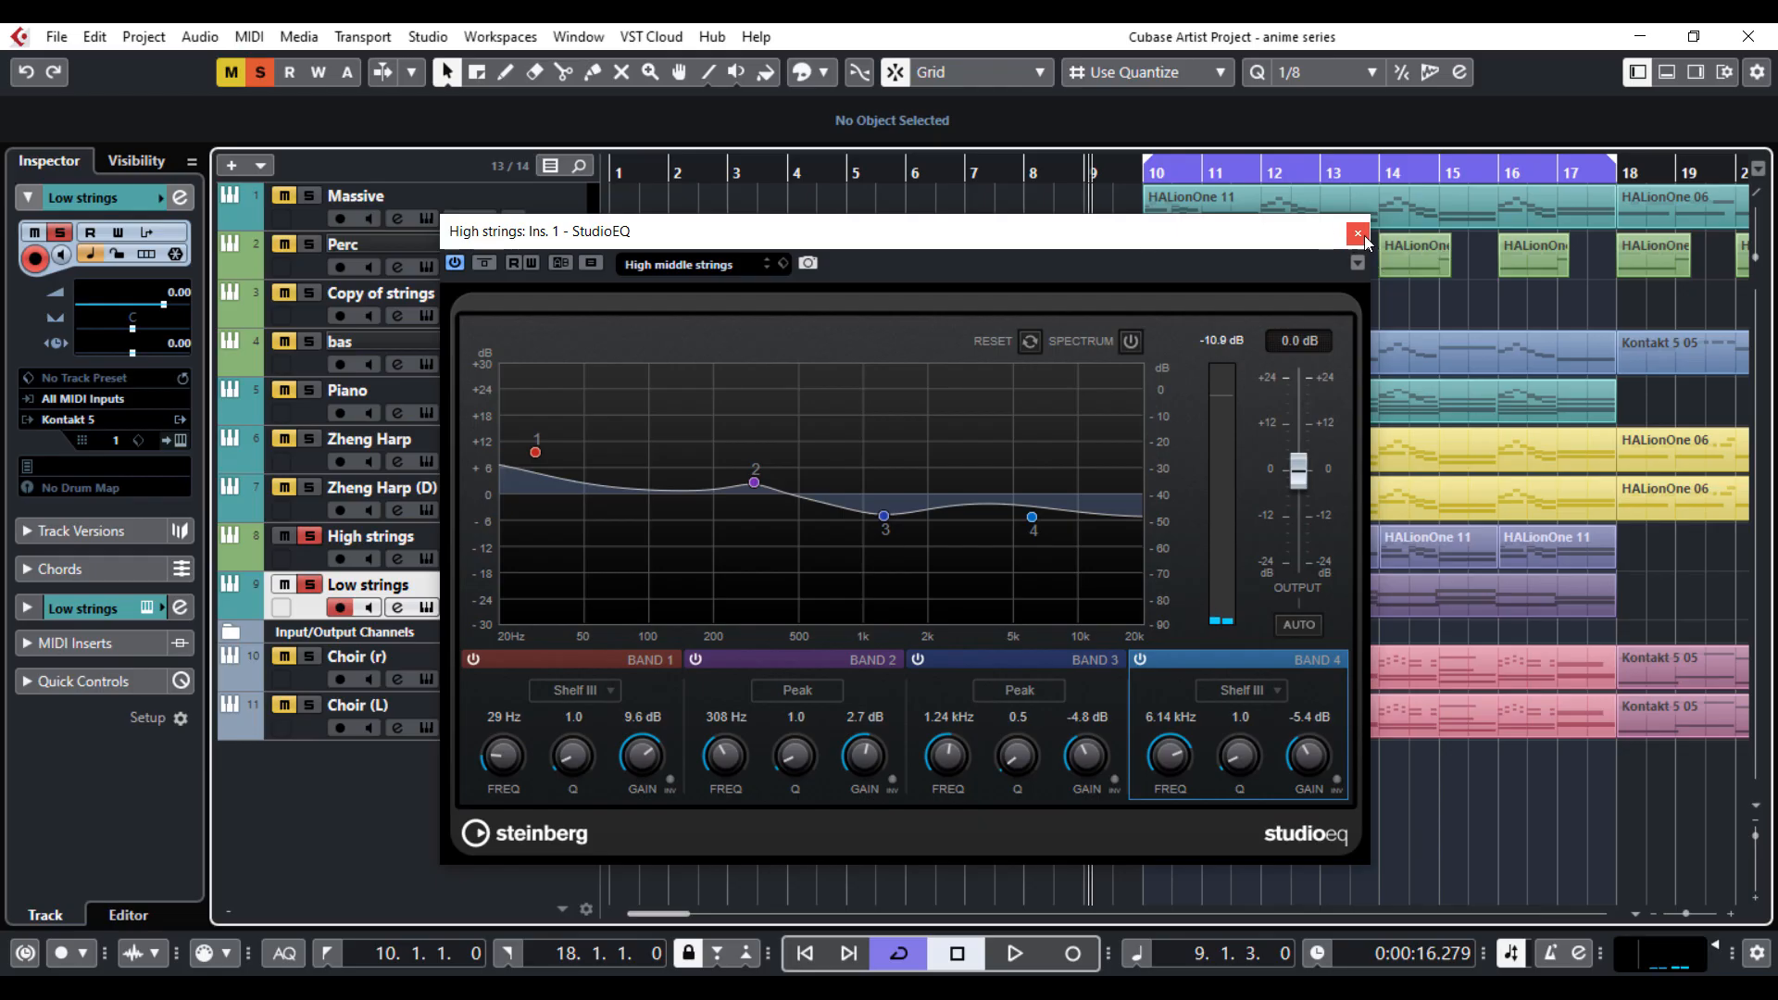
left_click(1365, 238)
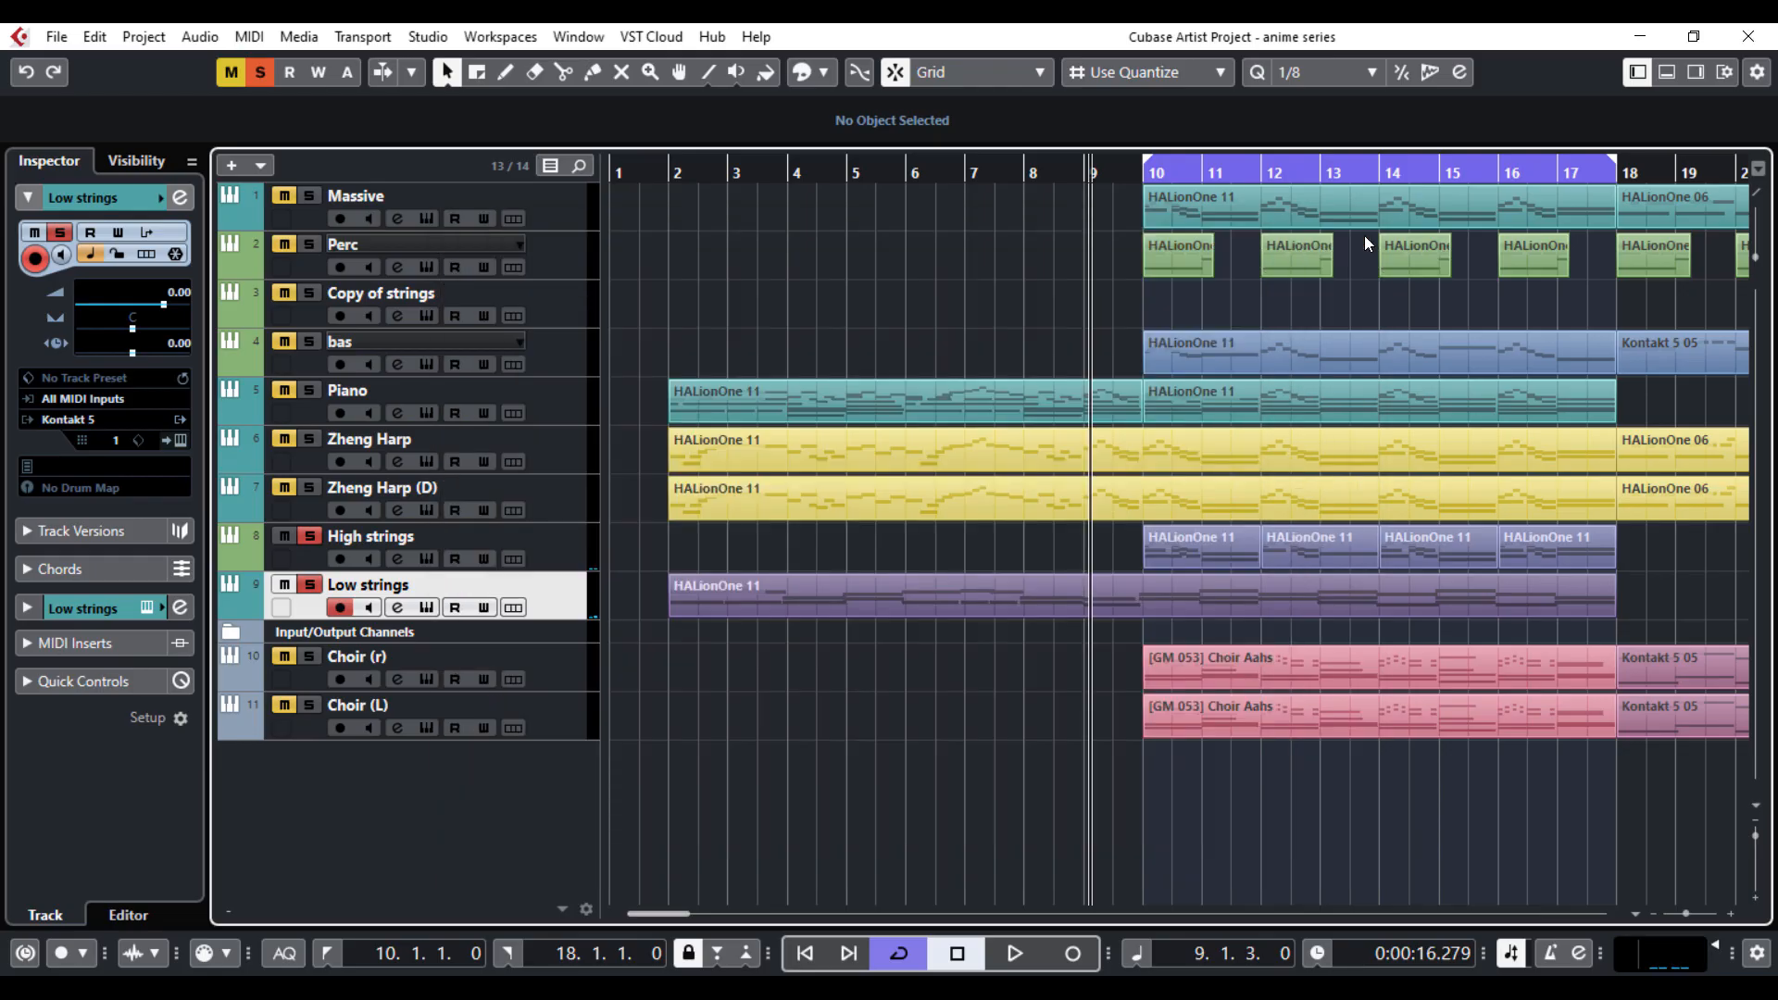
Step: Play the soloed strings and bypass the audio inserts on the High strings and Low strings tracks
key("space")
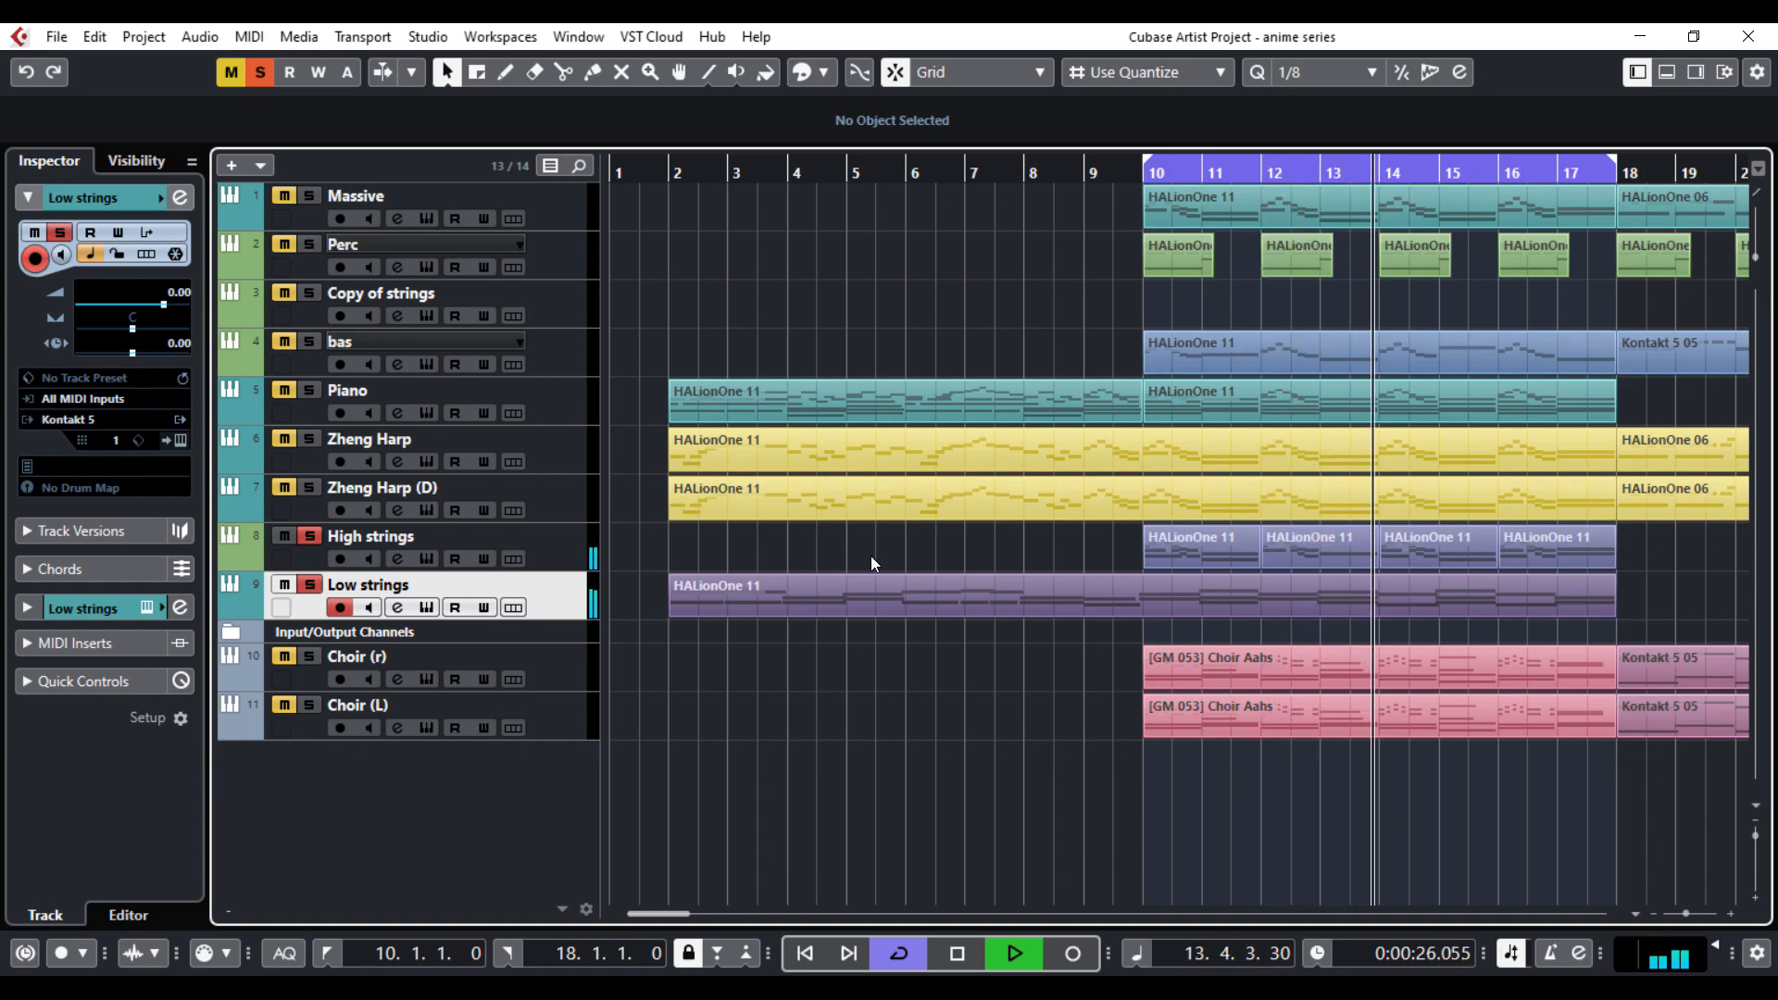
left_click(146, 616)
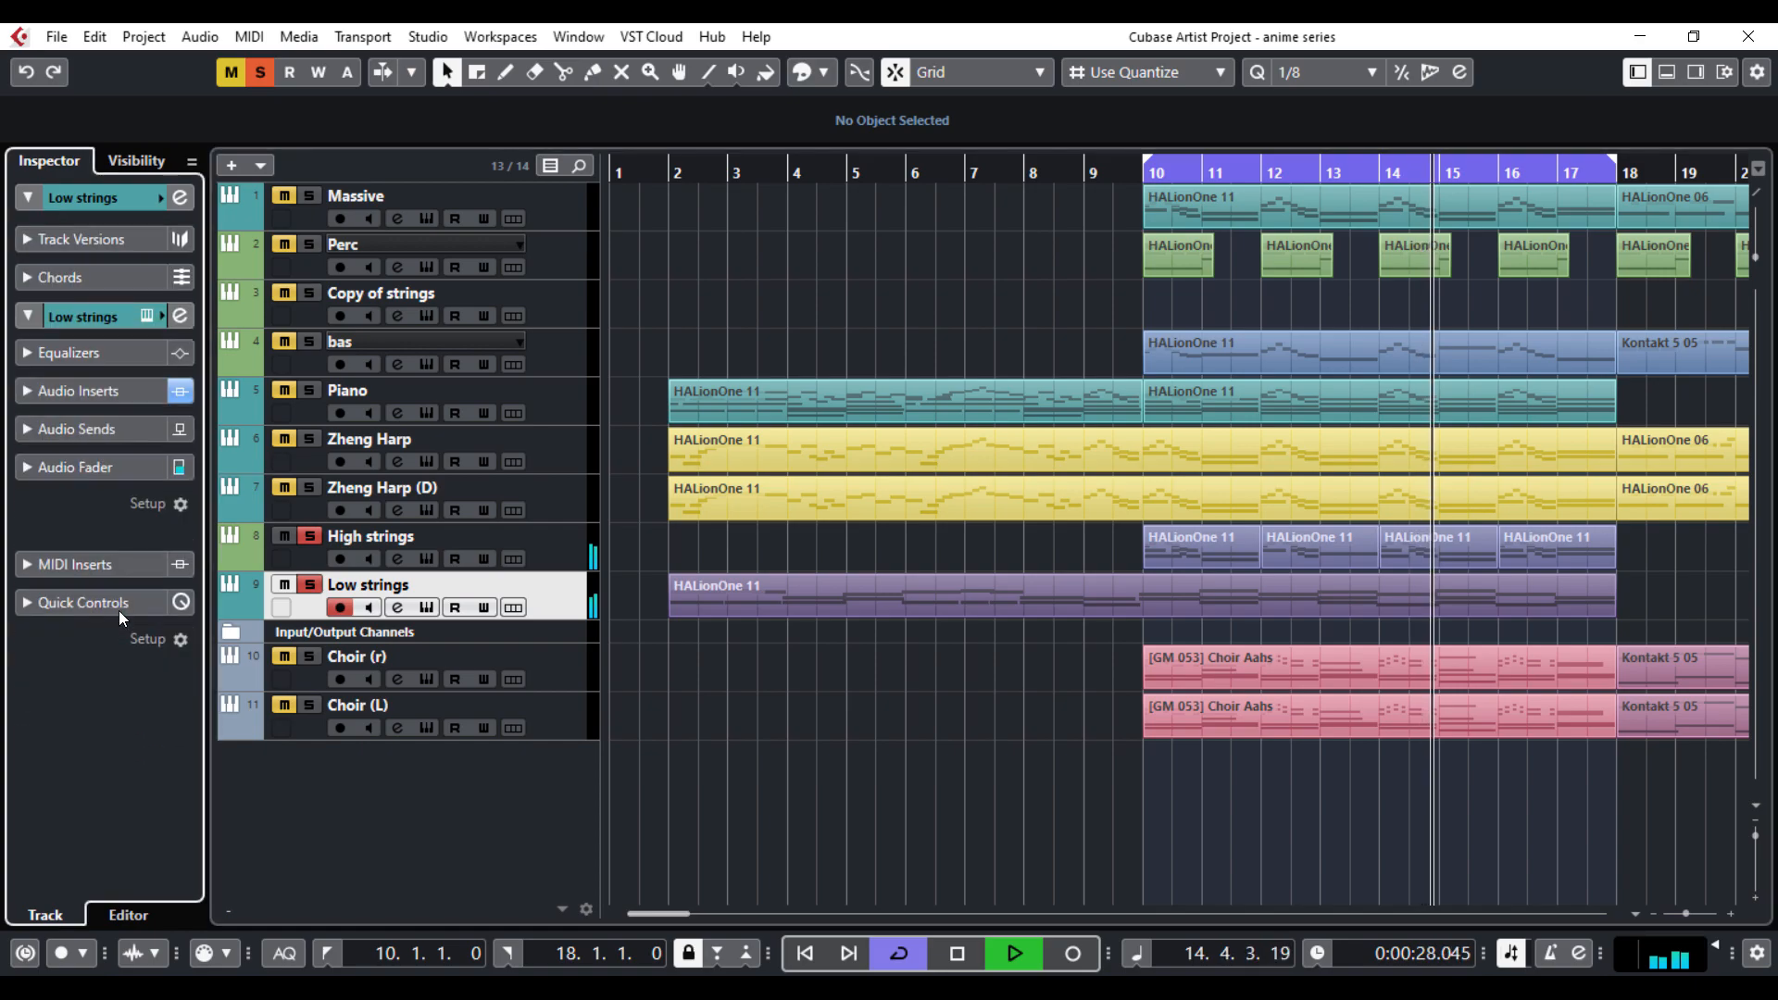
left_click(352, 536)
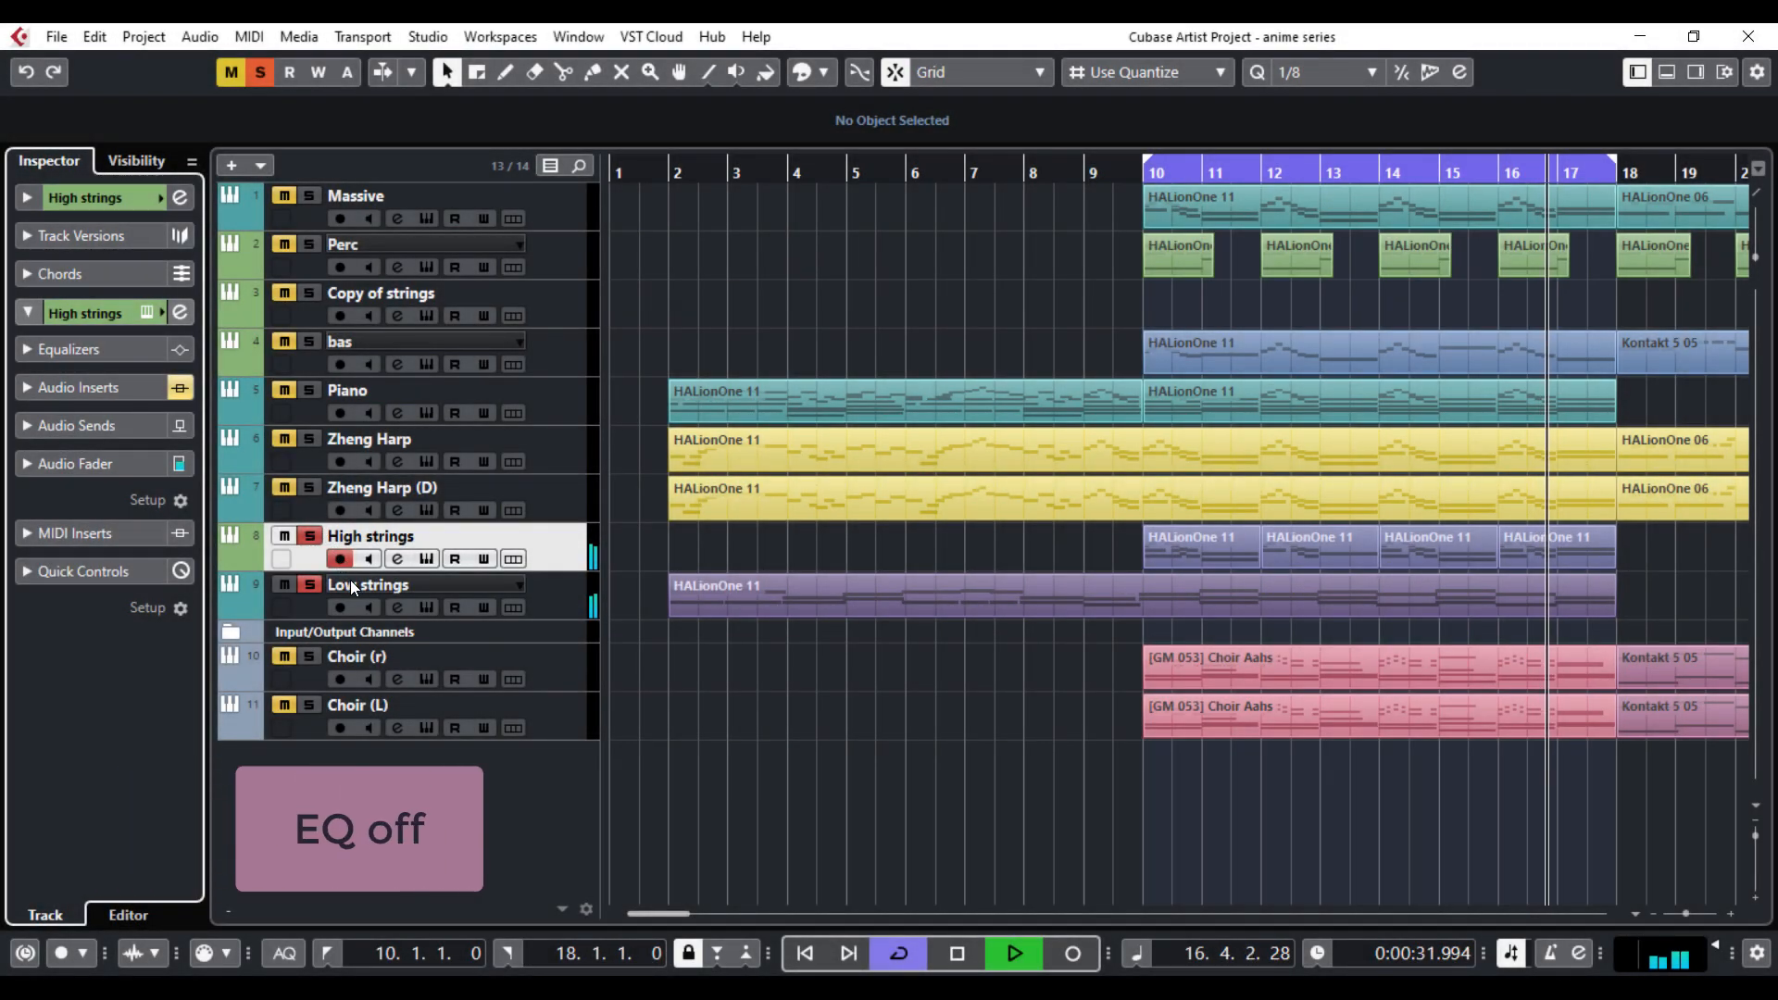
left_click(350, 581)
left_click(182, 390)
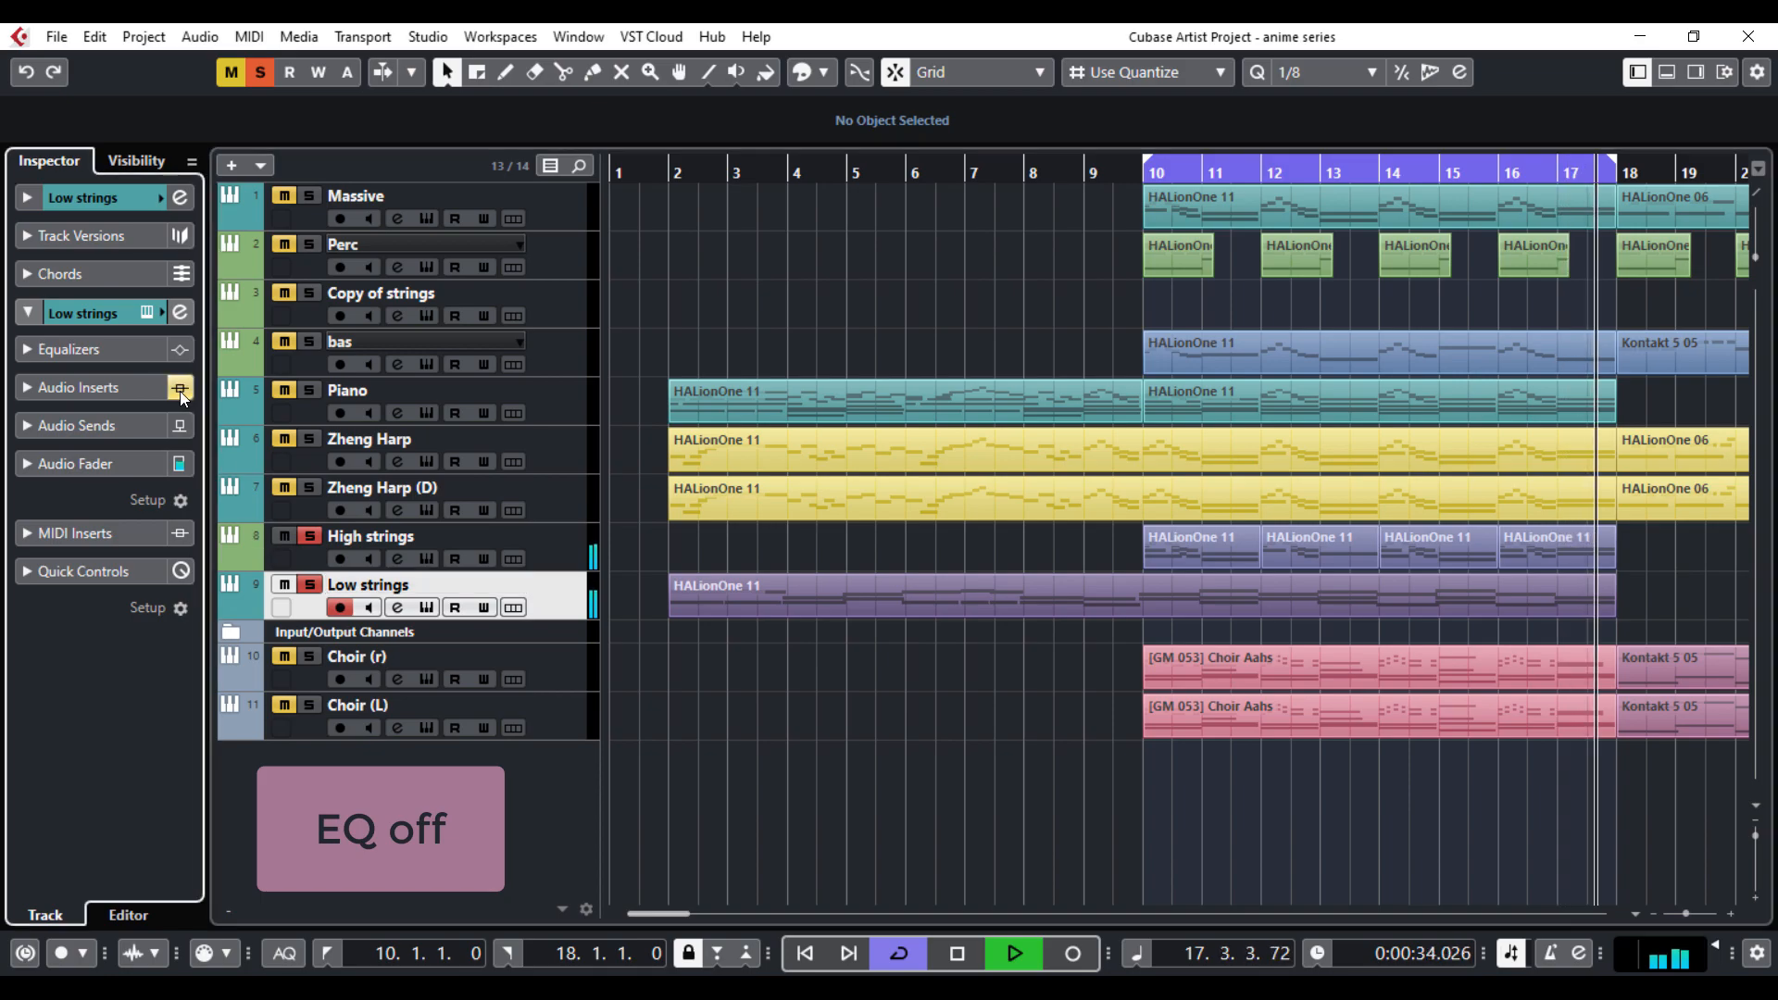